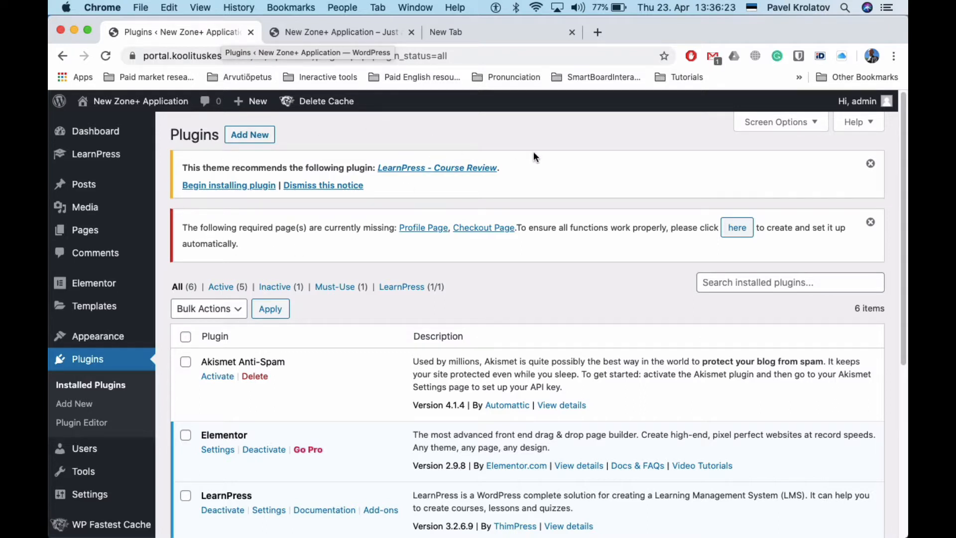
Create and set up the missing LearnPress Profile and Checkout pages automatically from the required-pages notice.
double_click(205, 168)
left_click(206, 168)
double_click(205, 168)
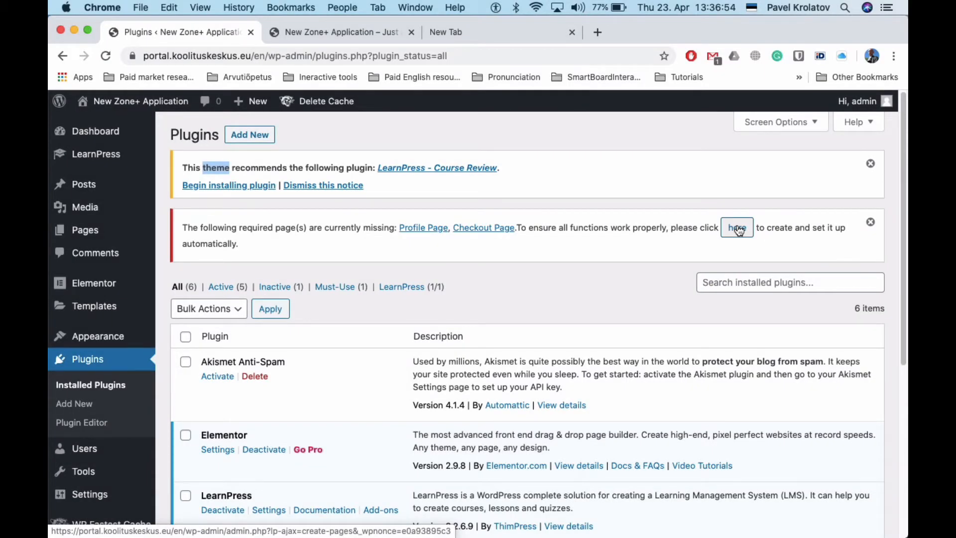
left_click(738, 229)
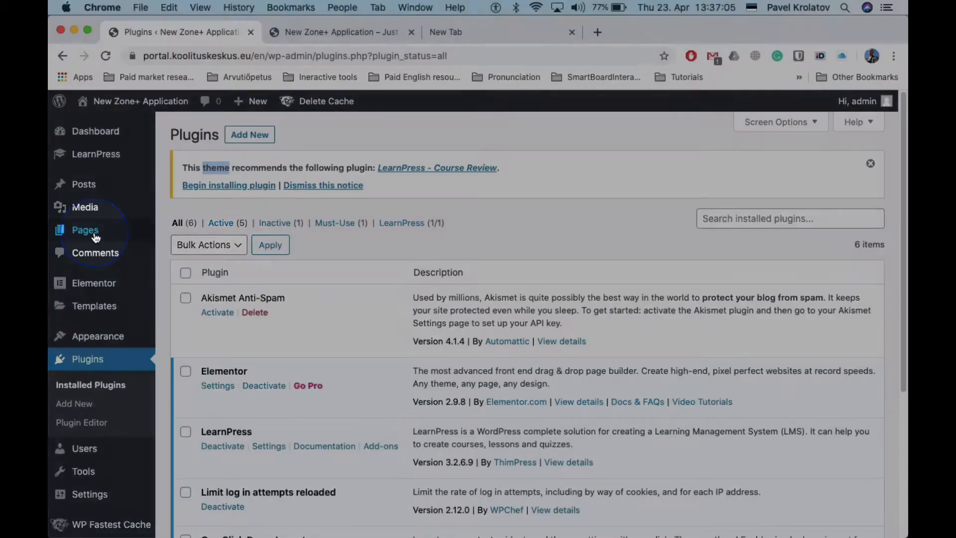
Open the list of all site pages and review the newly created LearnPress pages.
mouse_move(80, 232)
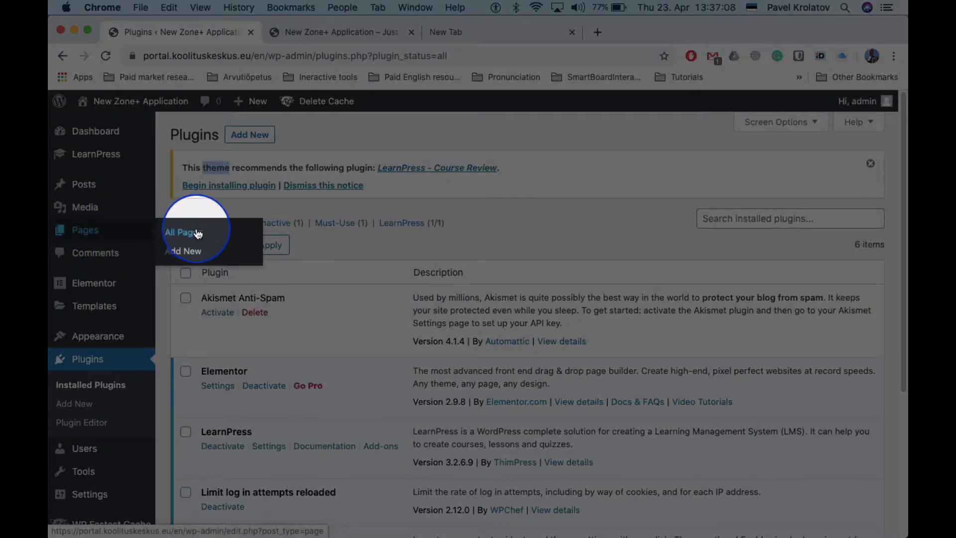
left_click(175, 232)
scroll(386, 323, "down", 5)
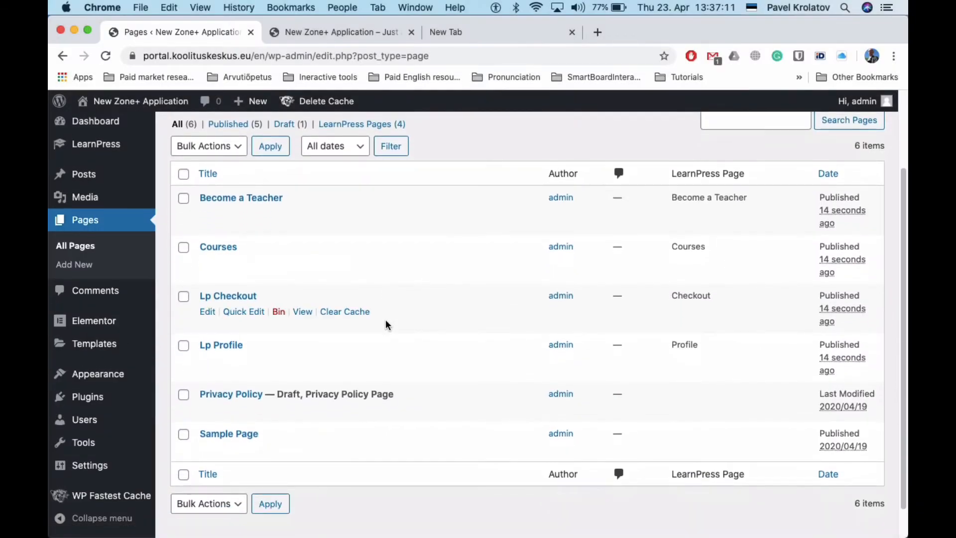
scroll(380, 241, "up", 5)
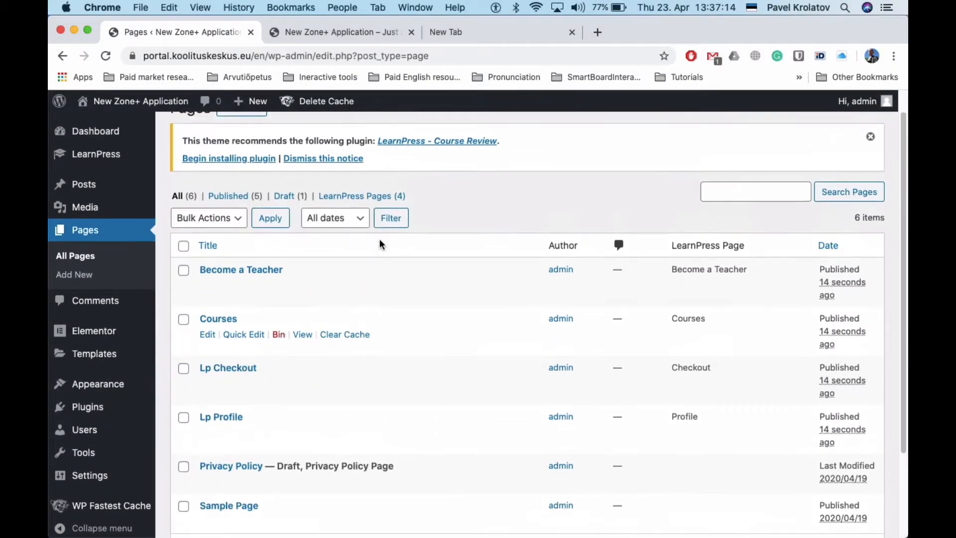
scroll(381, 244, "down", 2)
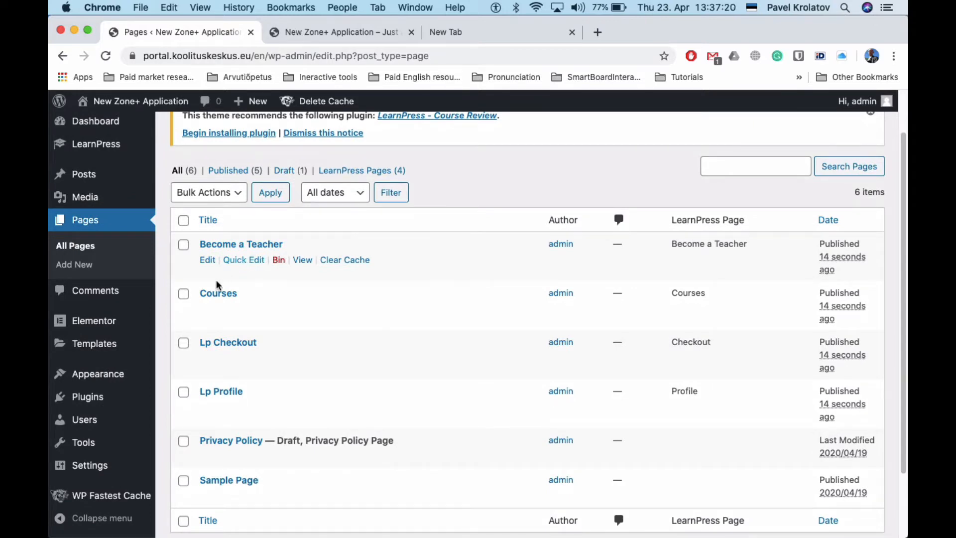
Open the One Click Demo Import page and read its notices and import notes.
mouse_move(98, 374)
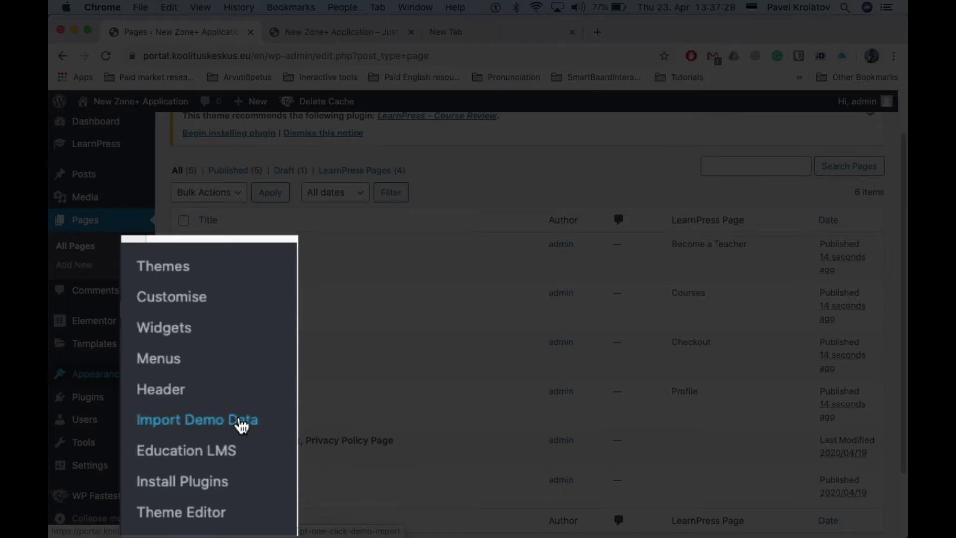
left_click(241, 424)
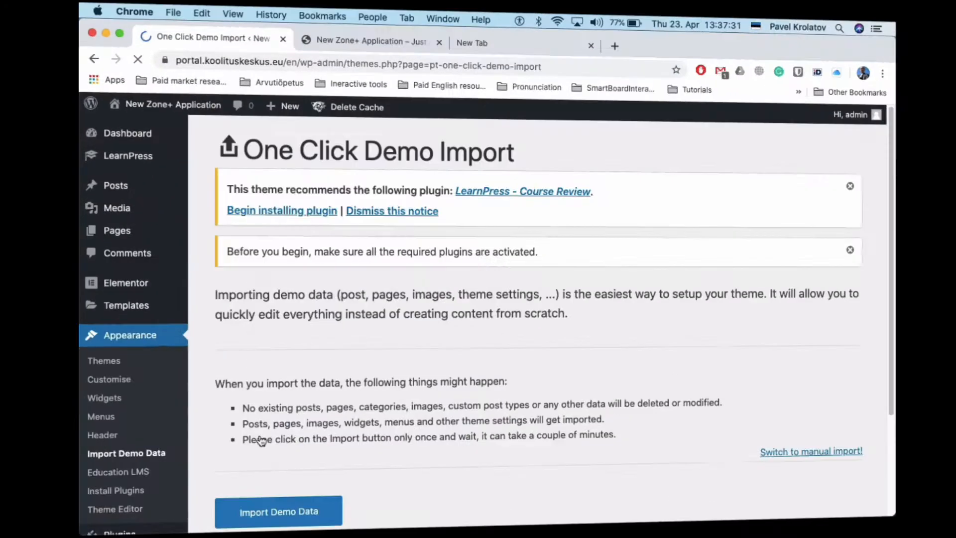
scroll(283, 337, "down", 1)
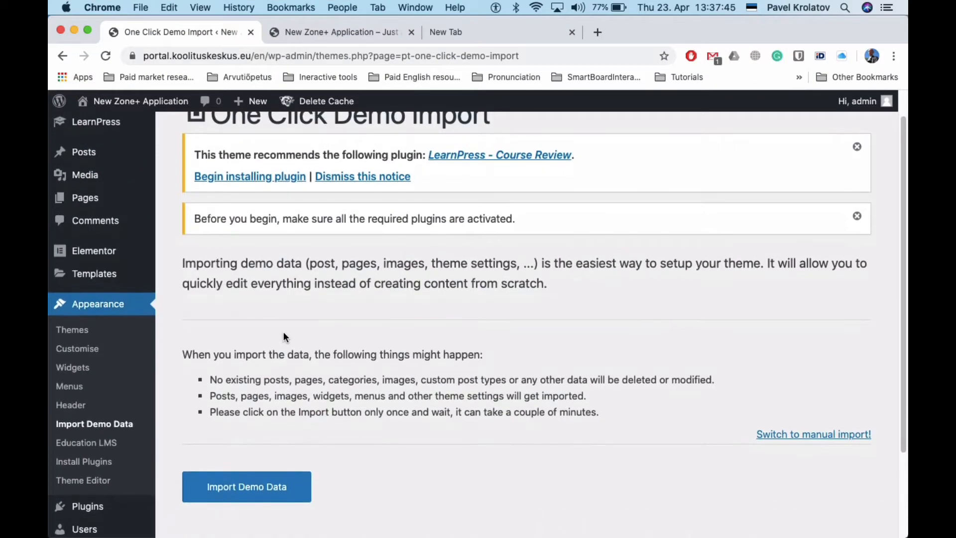
scroll(282, 332, "up", 1)
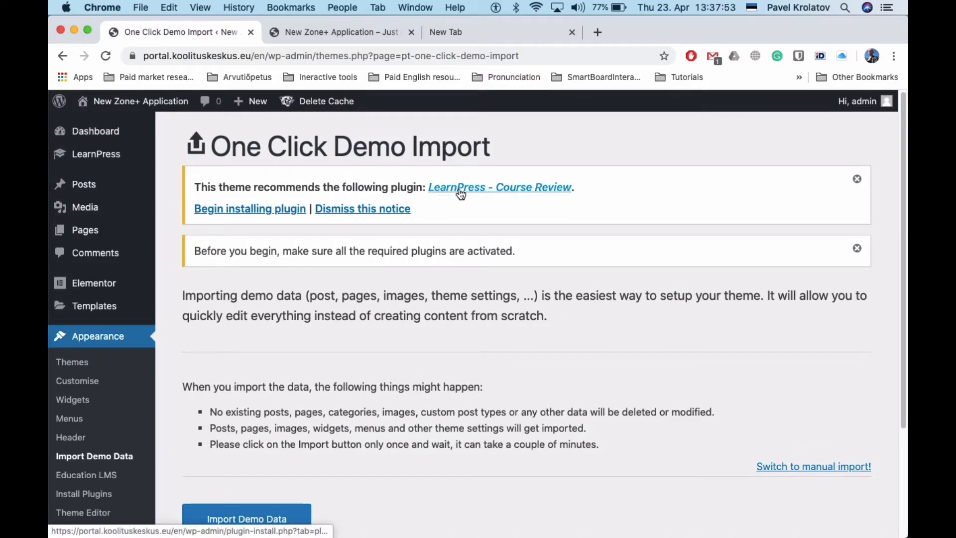
Install the recommended LearnPress - Course Review plugin through the theme's plugin installer using the bulk Install action.
left_click(271, 215)
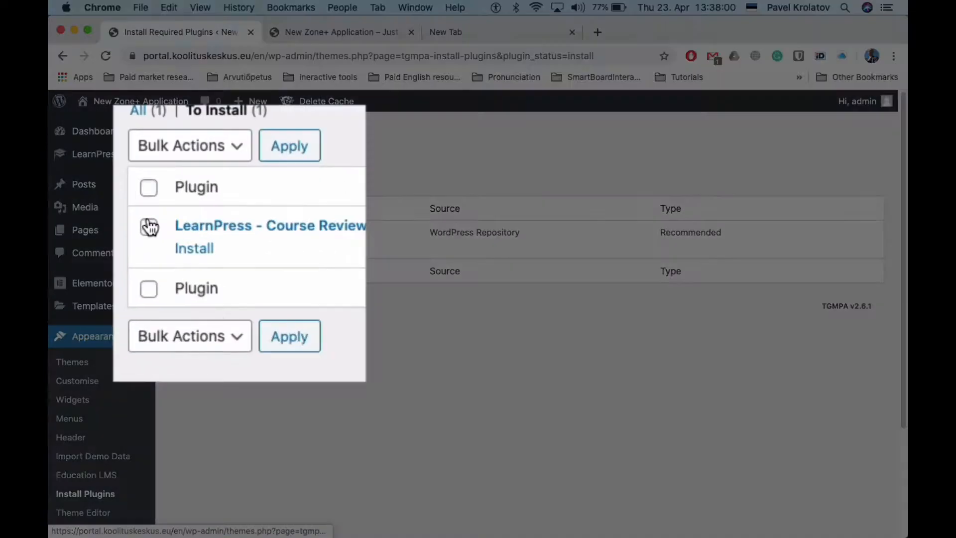
left_click(131, 223)
left_click(169, 139)
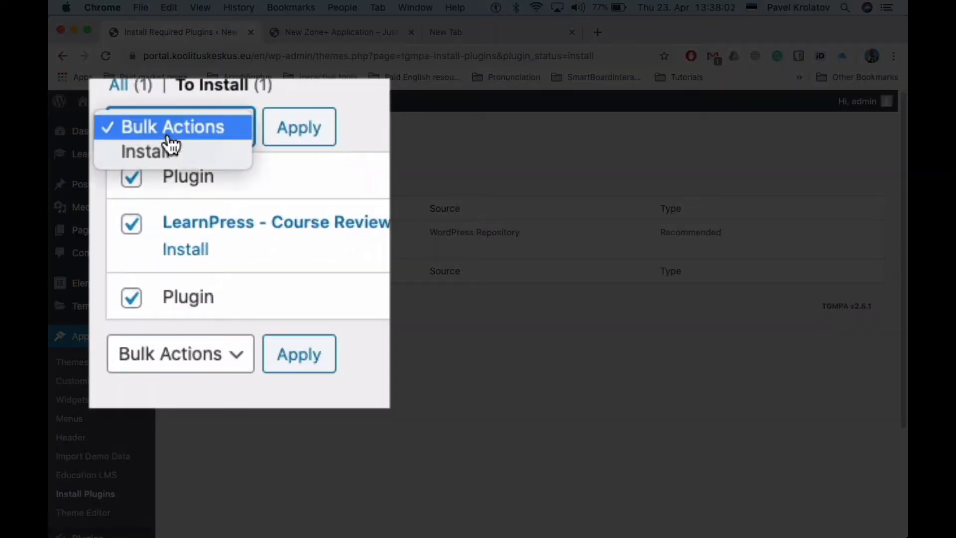
left_click(188, 166)
left_click(288, 132)
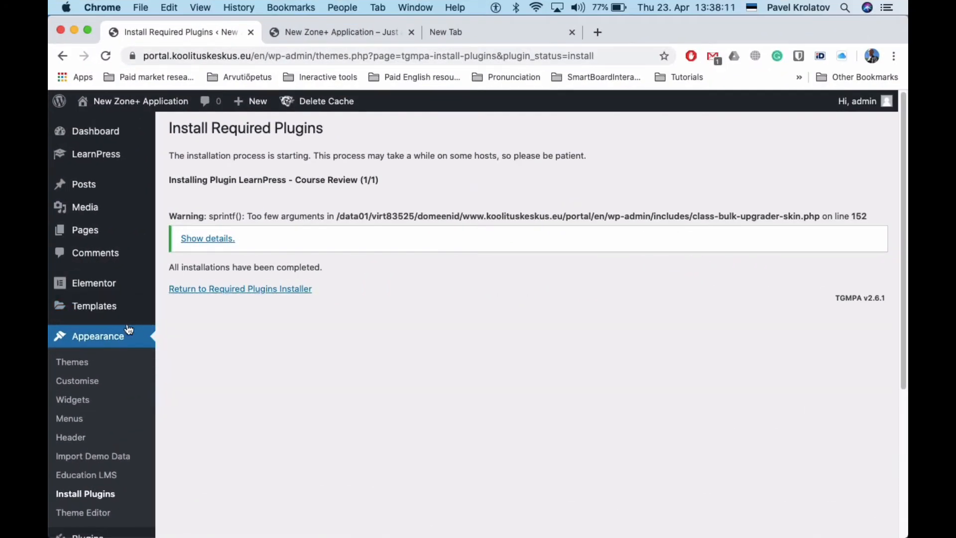
double_click(239, 267)
triple_click(239, 266)
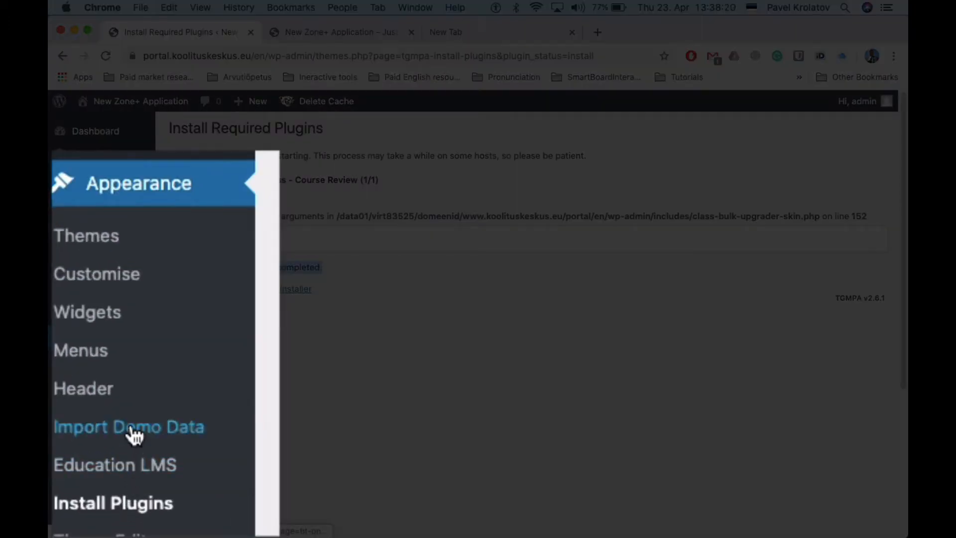
Return to the demo import page, dismiss the inactive plugin notice and import the theme's demo data.
left_click(130, 438)
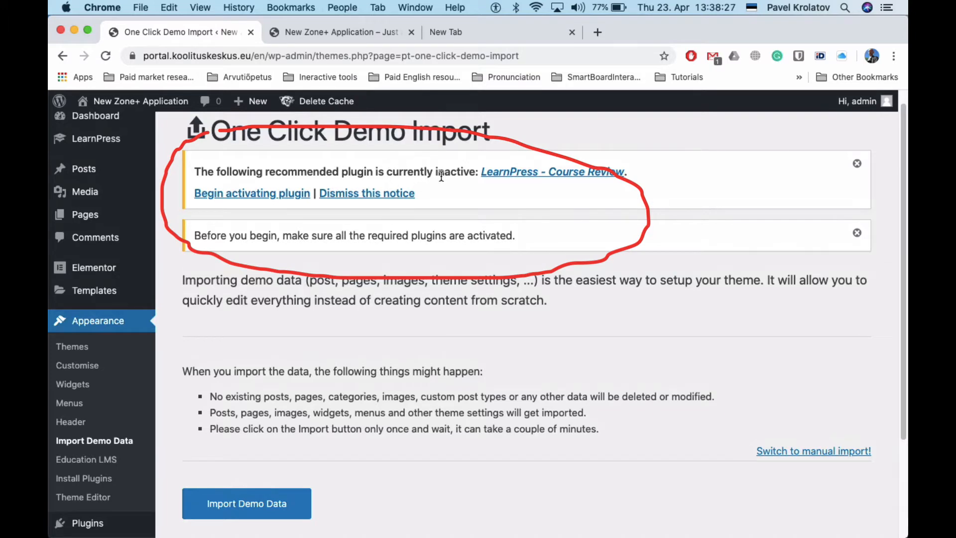
left_click(857, 164)
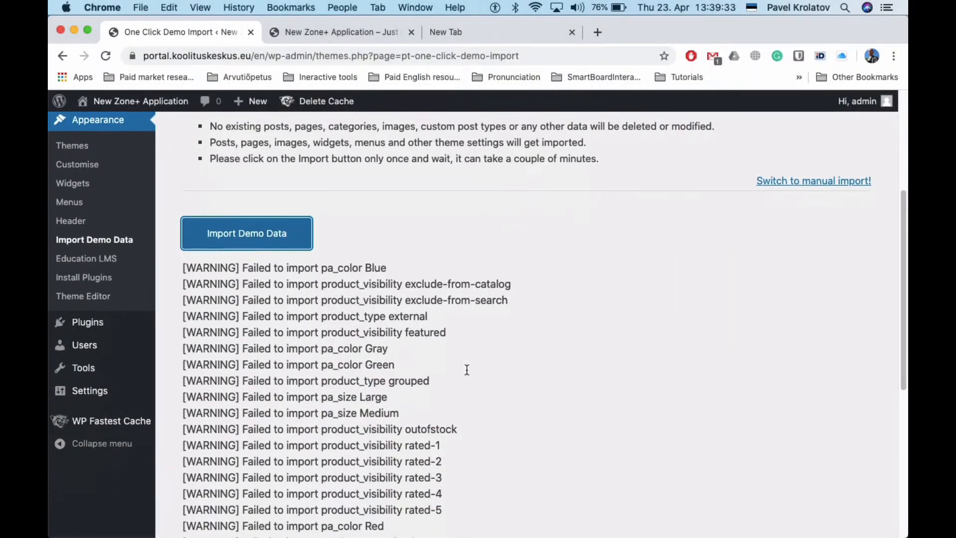
Examine the demo import log for its warnings, errors and completion message.
scroll(468, 373, "down", 2)
scroll(467, 372, "down", 5)
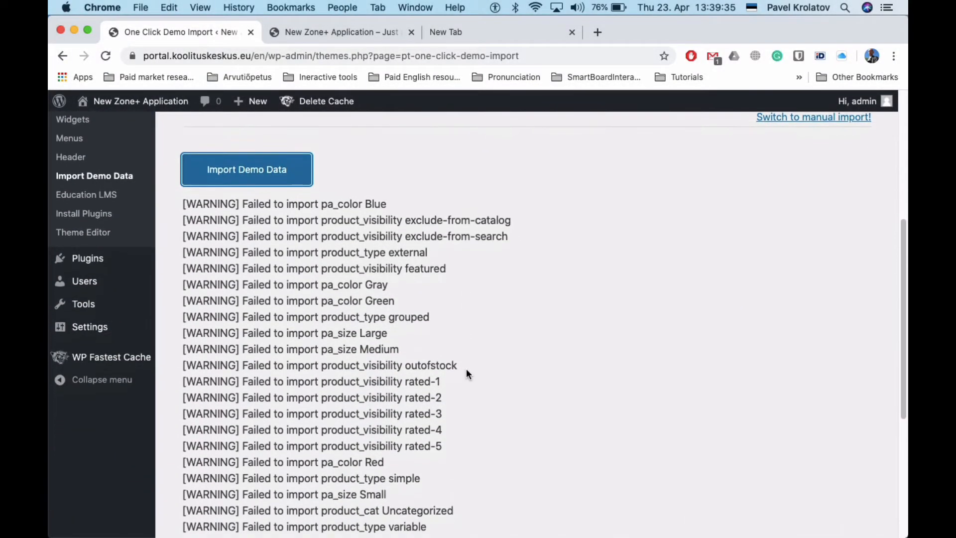
scroll(467, 373, "down", 6)
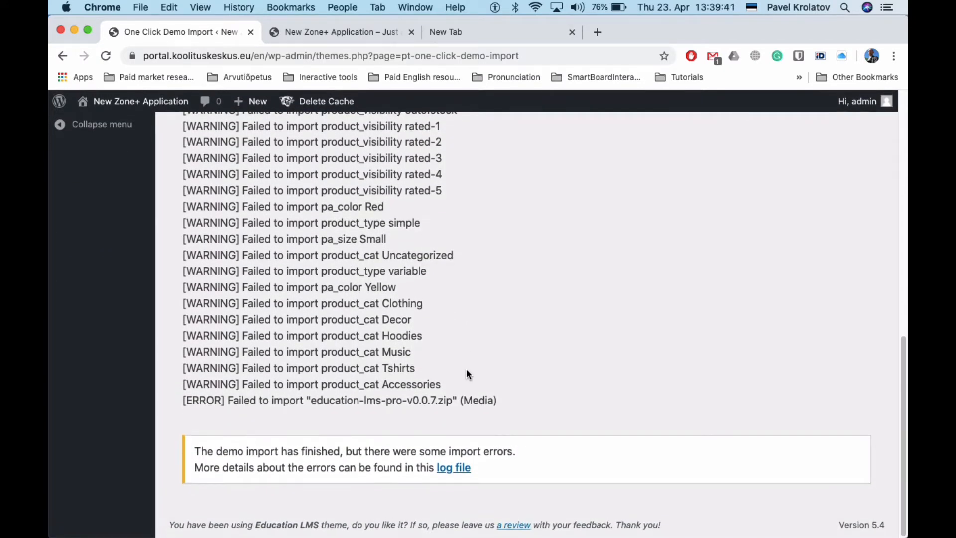
scroll(467, 373, "up", 8)
scroll(467, 374, "up", 4)
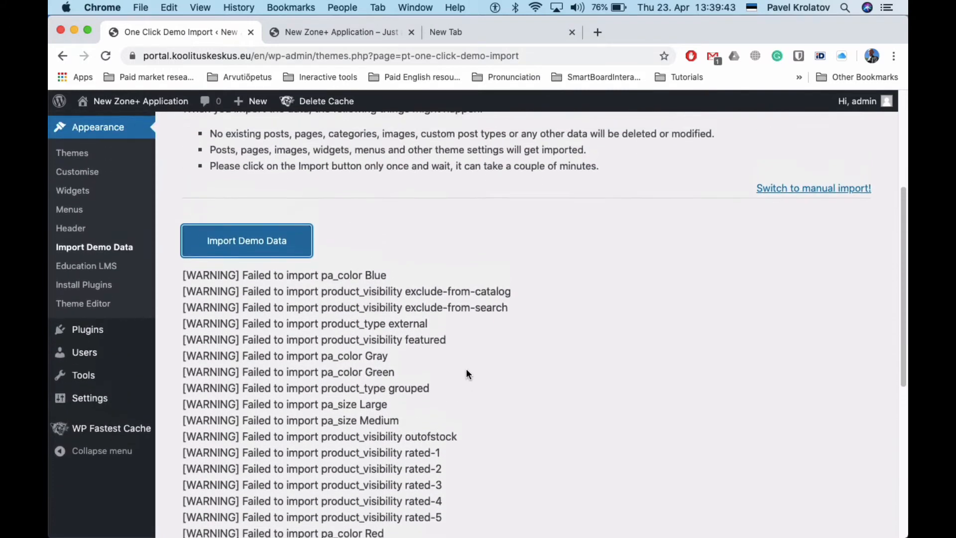
scroll(467, 375, "down", 4)
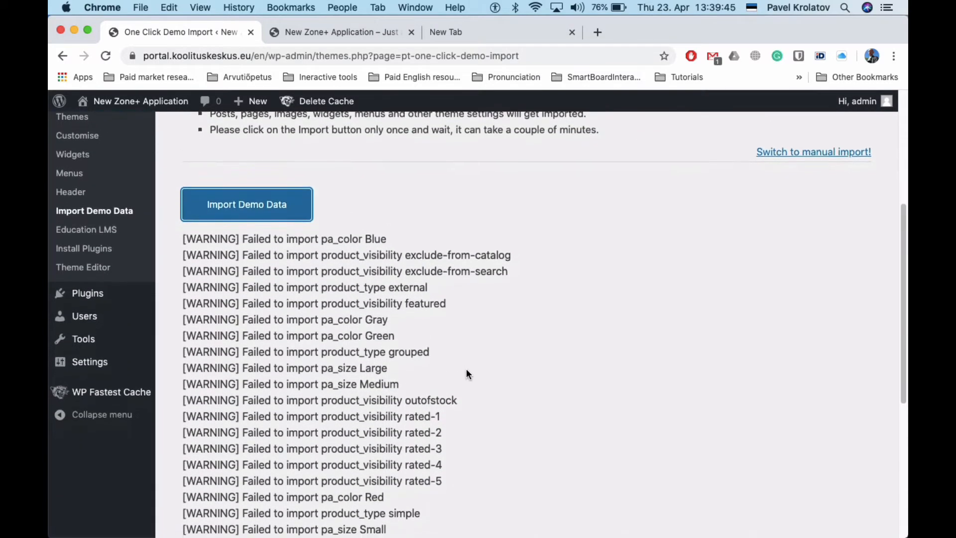
scroll(466, 374, "down", 5)
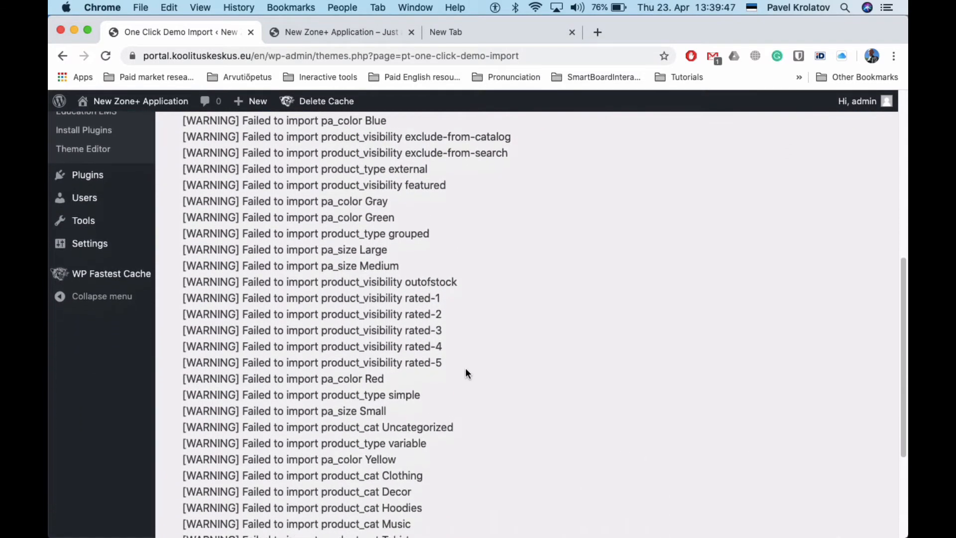
scroll(466, 372, "down", 5)
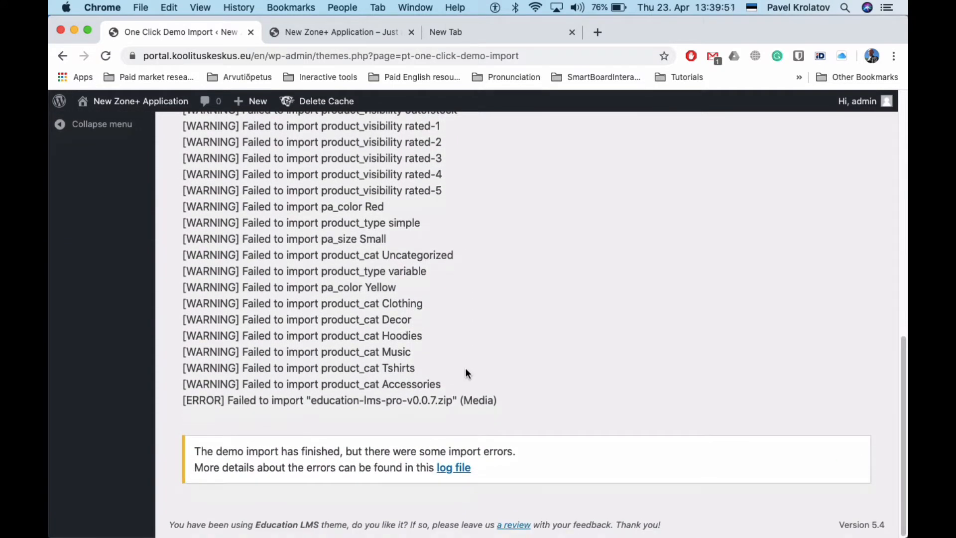
scroll(465, 369, "up", 7)
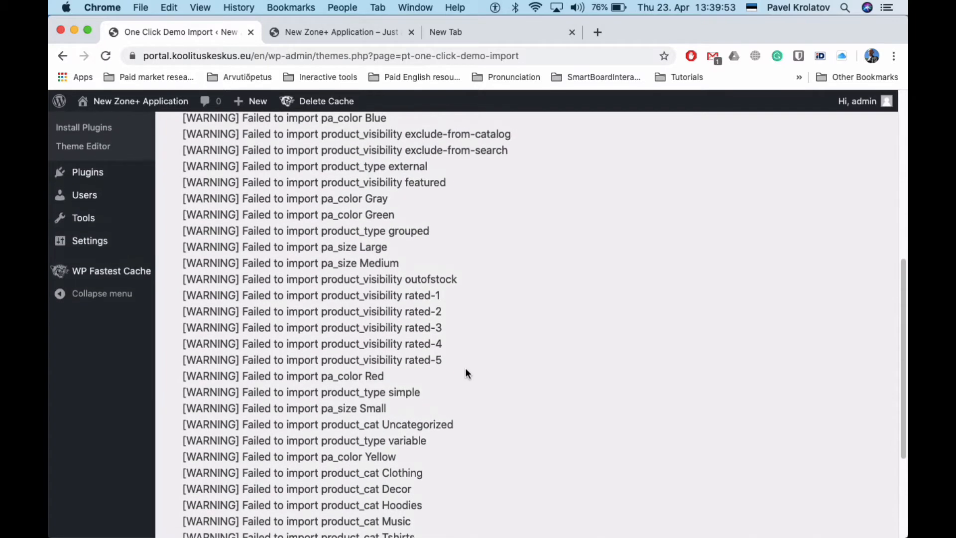
scroll(466, 368, "down", 6)
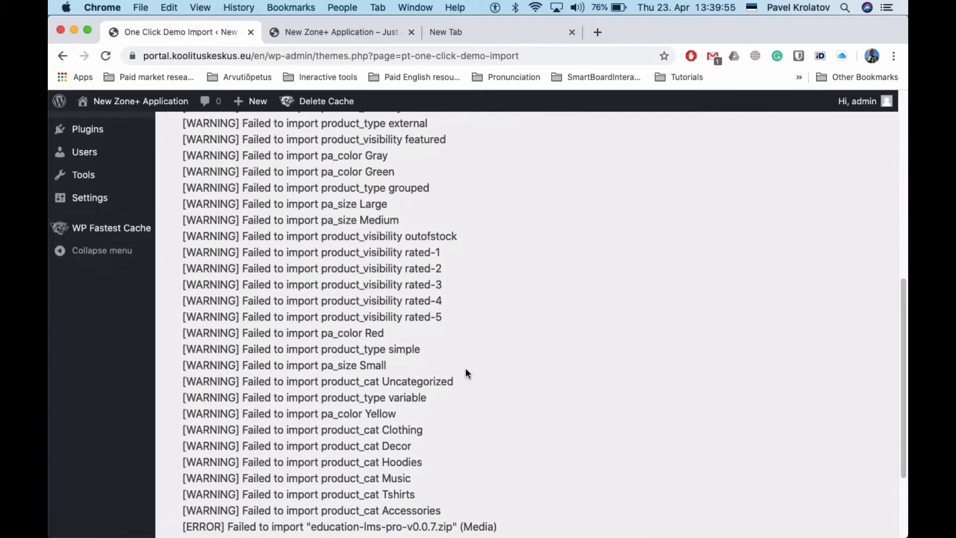
scroll(466, 372, "up", 15)
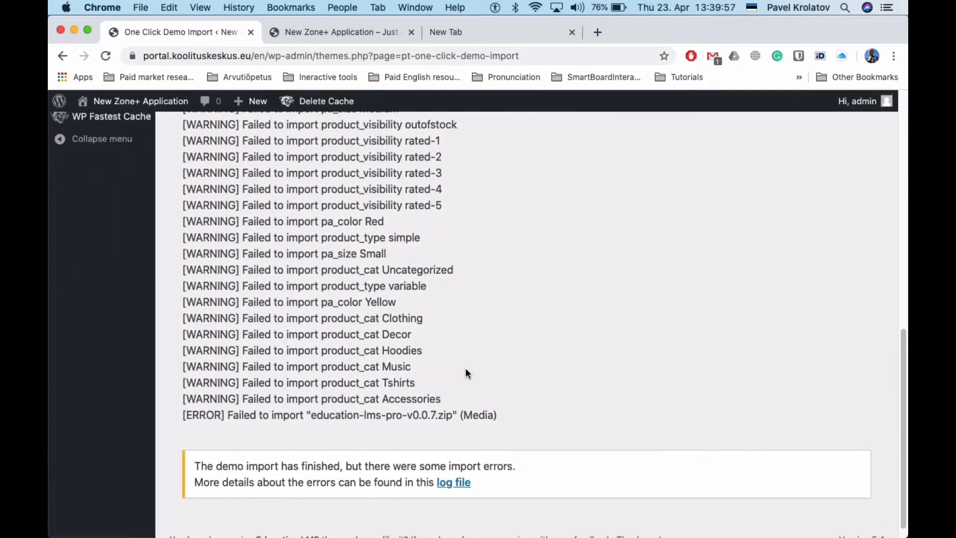
scroll(465, 371, "up", 1)
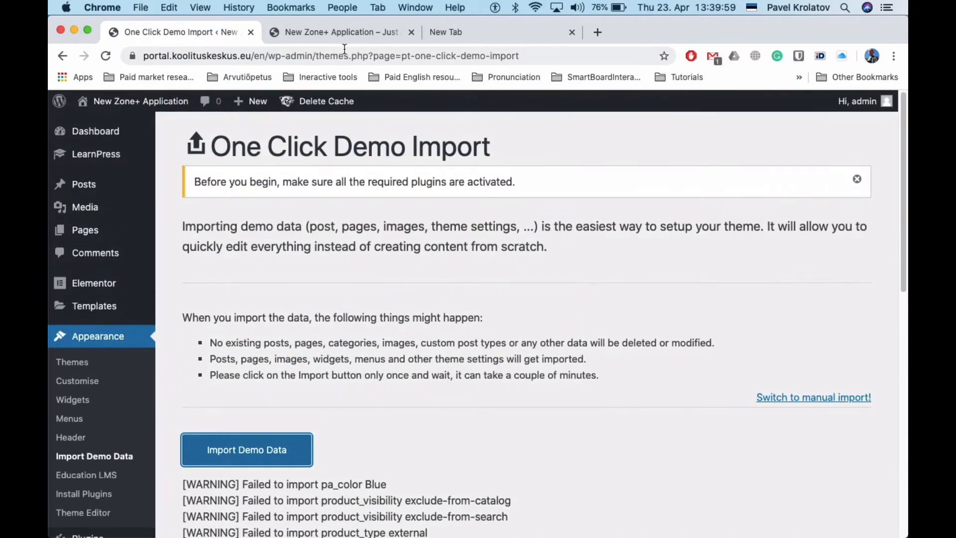
Reload the site's front page and look through the imported navigation menu, posts and sidebar content.
left_click(312, 29)
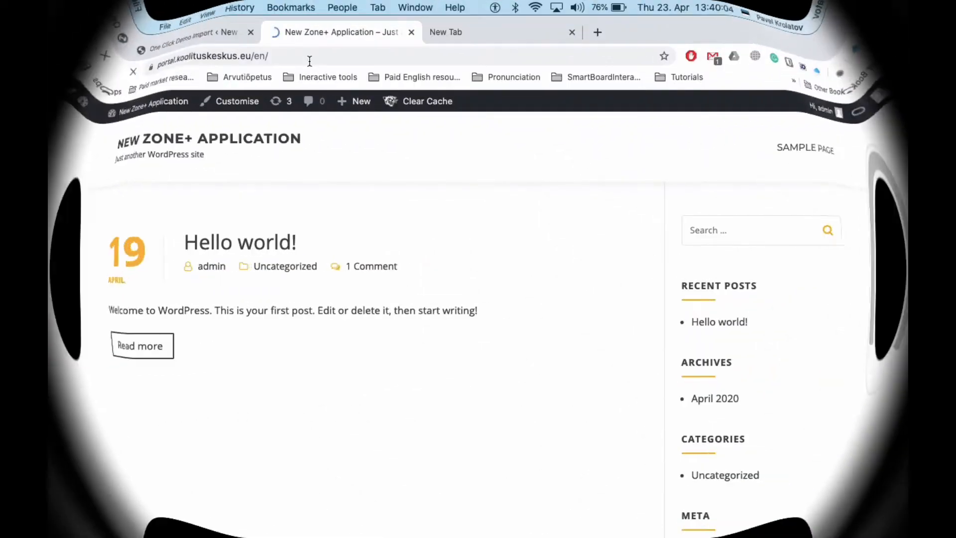
scroll(286, 272, "down", 7)
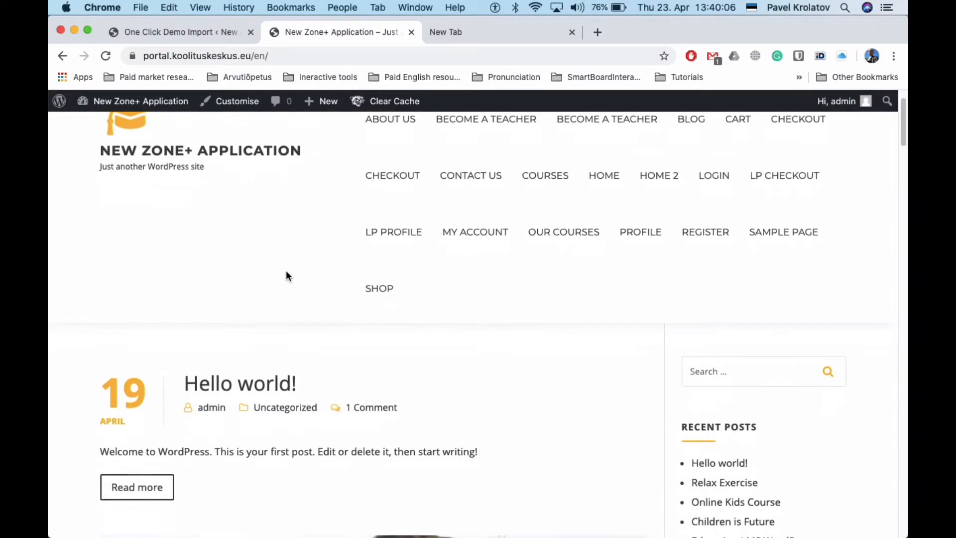
scroll(286, 274, "down", 8)
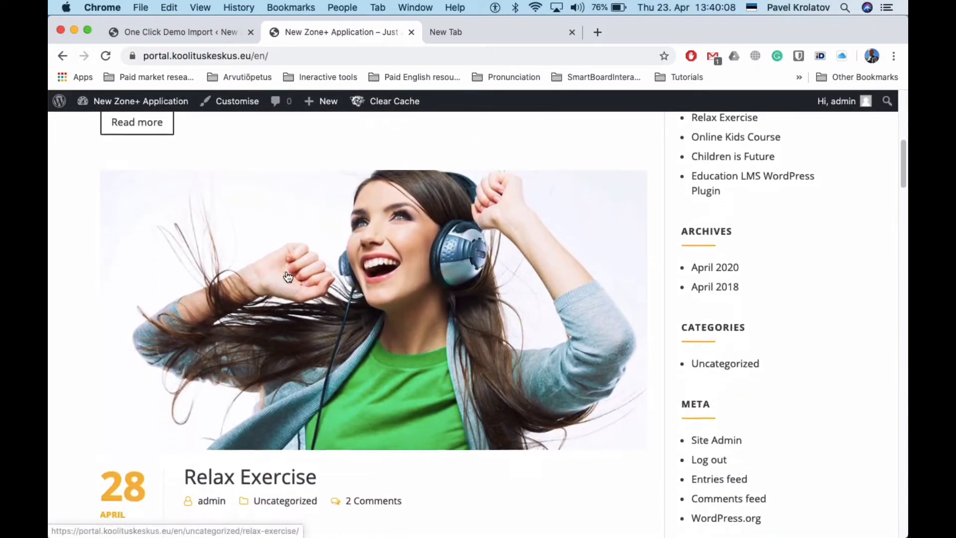
scroll(286, 274, "down", 5)
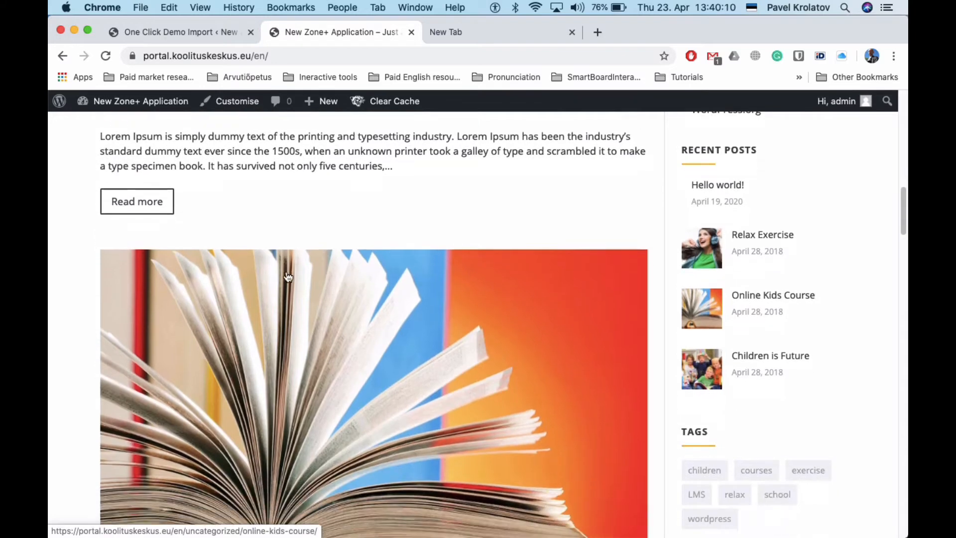
scroll(288, 277, "down", 1)
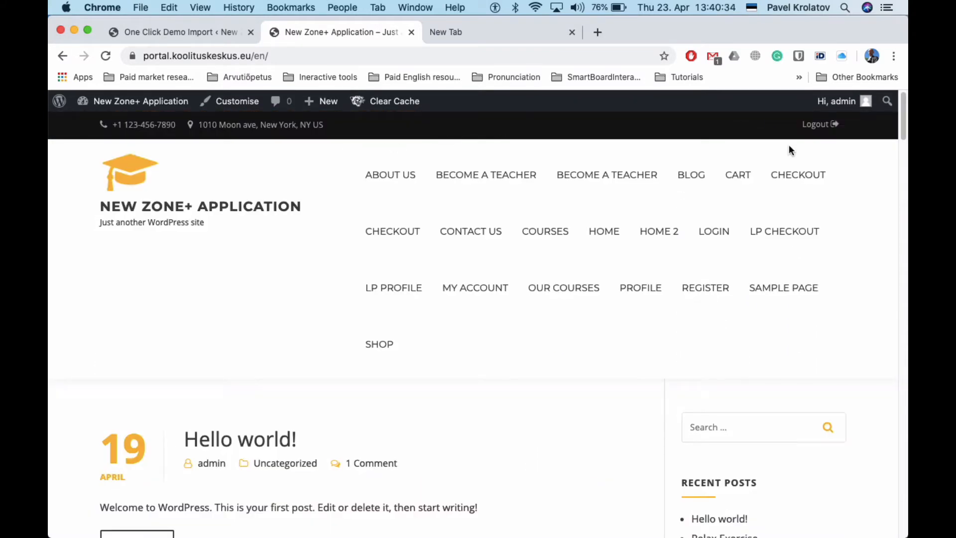
left_click_drag(393, 143, 366, 149)
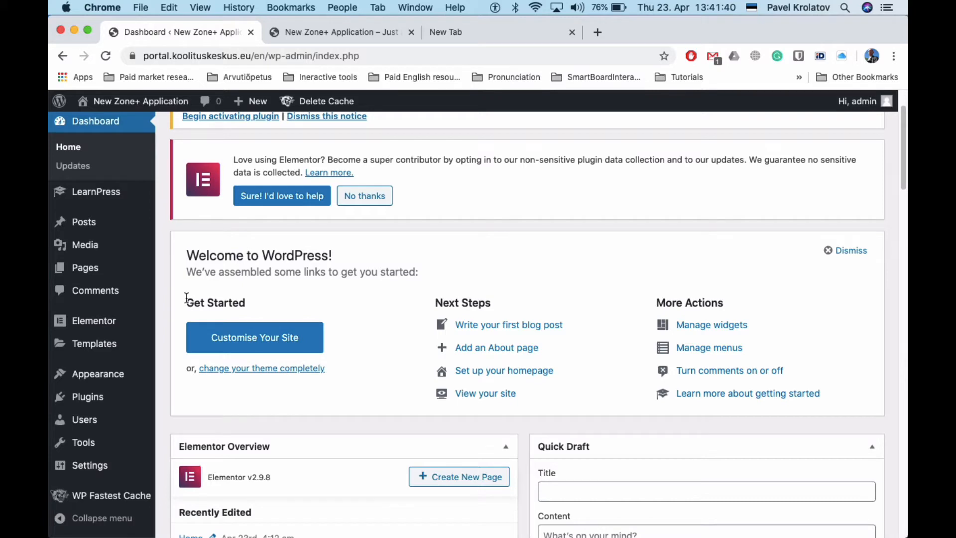
Open the Menus management page from the admin dashboard to edit the site's navigation.
scroll(182, 289, "down", 1)
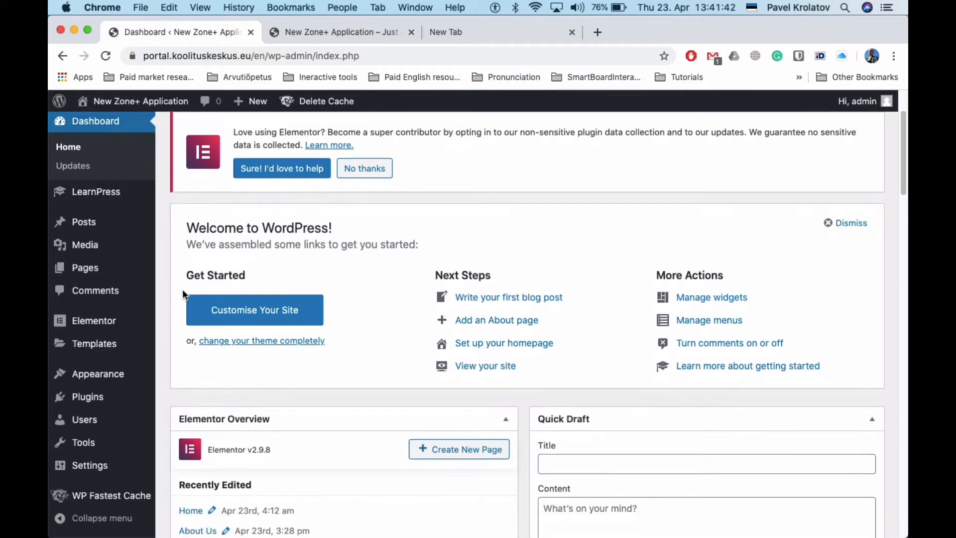
mouse_move(110, 376)
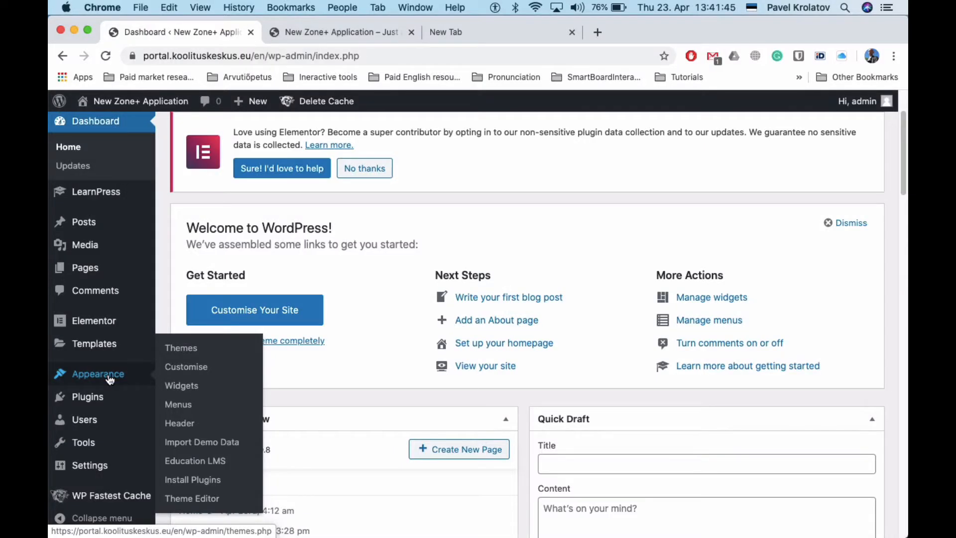
left_click(187, 404)
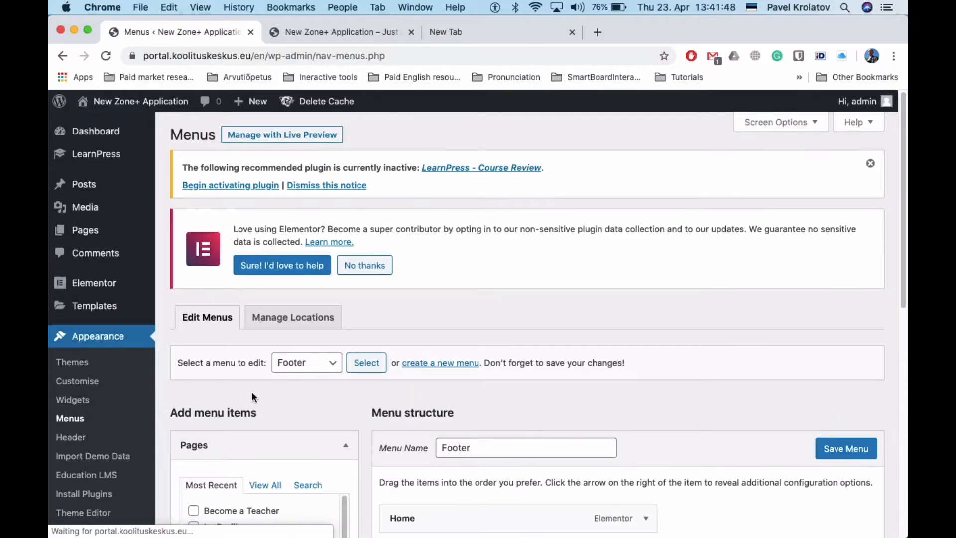
Load the Main Menu for editing in place of the Footer menu.
scroll(333, 393, "down", 2)
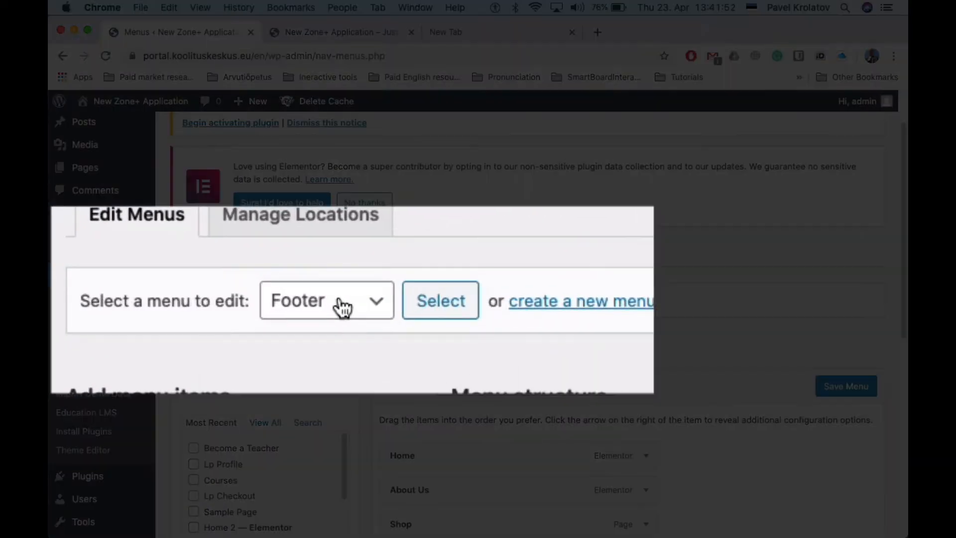
left_click(343, 308)
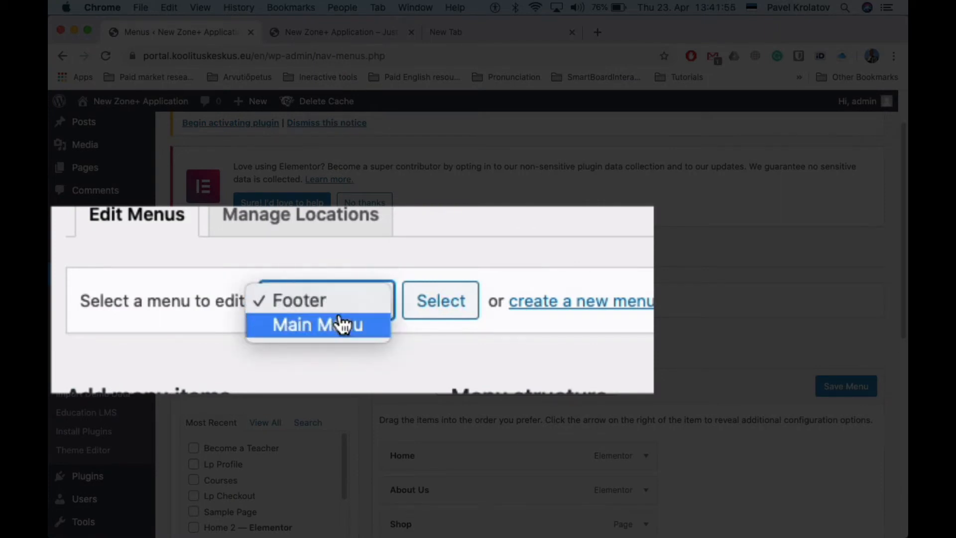
left_click(343, 327)
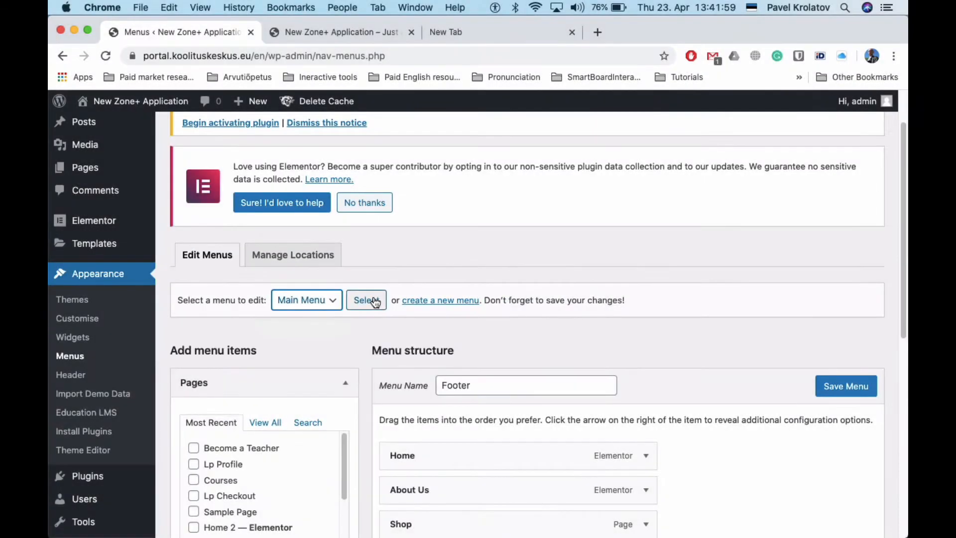
left_click(369, 301)
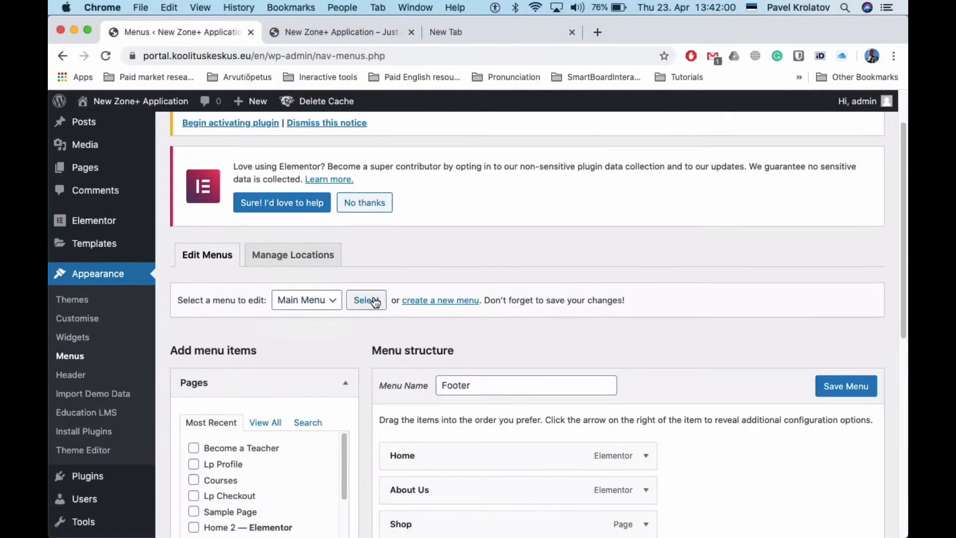
Review the Main Menu's items and assign the menu to the Primary display location.
scroll(787, 329, "down", 6)
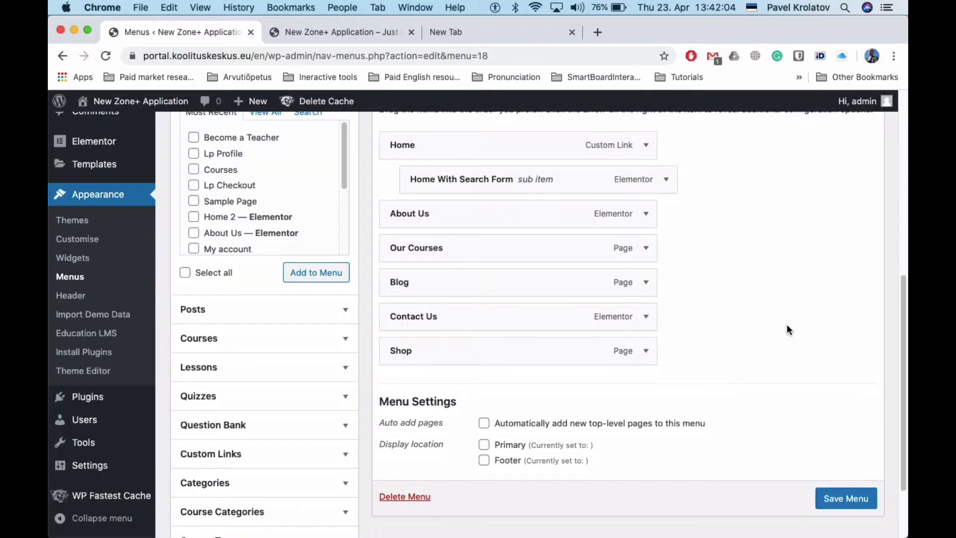
scroll(787, 330, "up", 2)
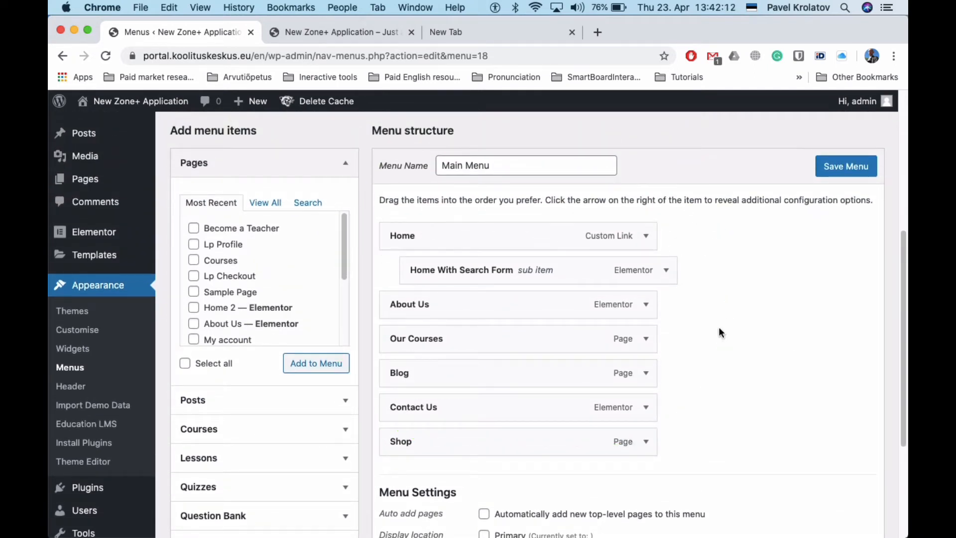
scroll(720, 329, "down", 2)
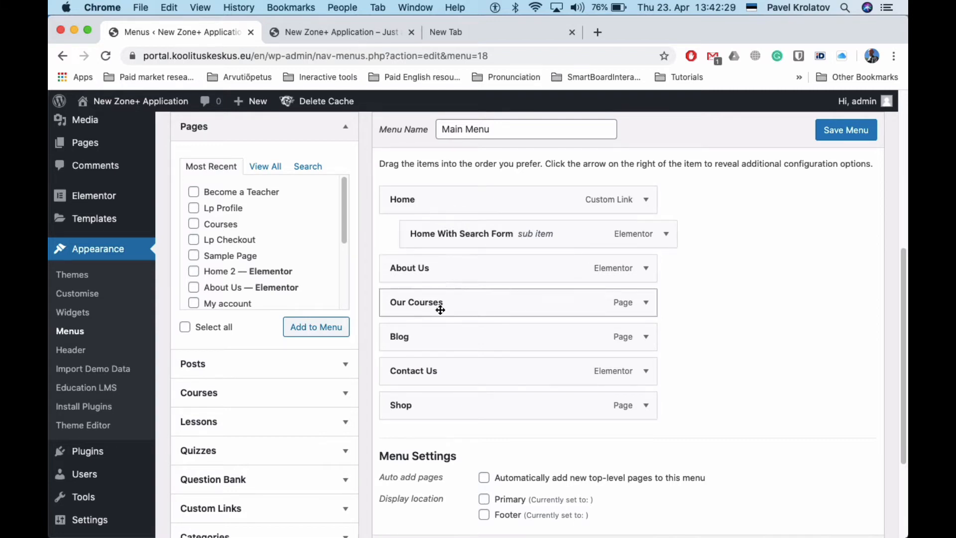
scroll(476, 393, "down", 2)
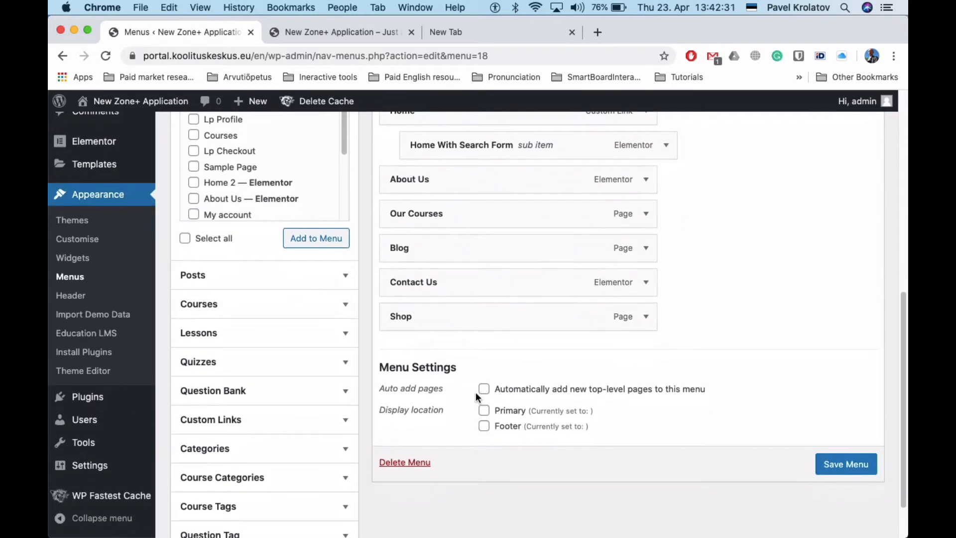
scroll(489, 310, "up", 4)
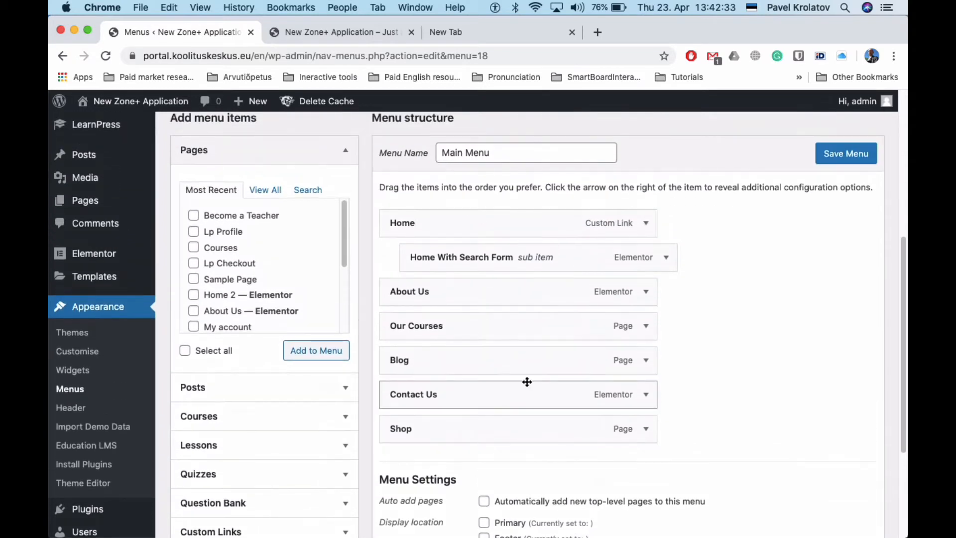
scroll(731, 322, "down", 5)
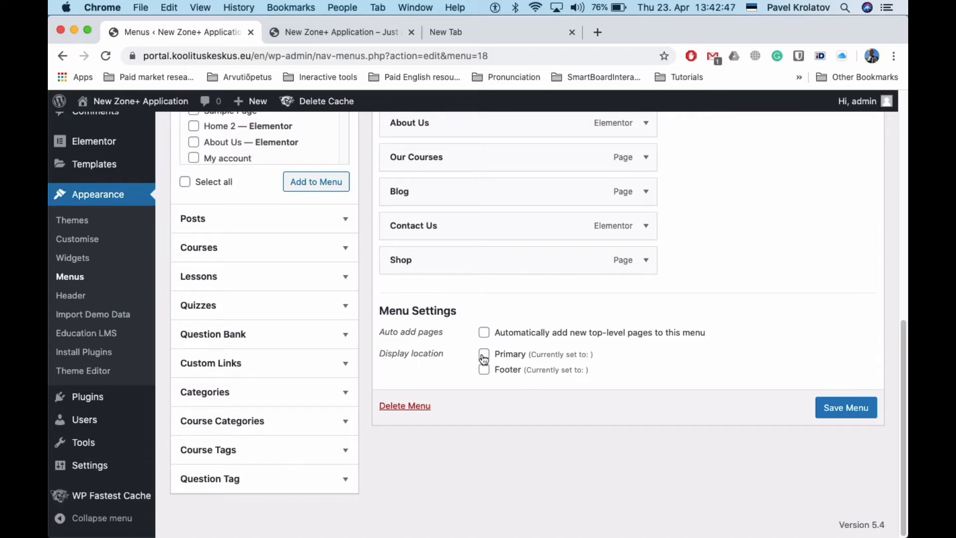
left_click(484, 355)
Look through the site's front page from the header navigation down to the footer links.
left_click(345, 31)
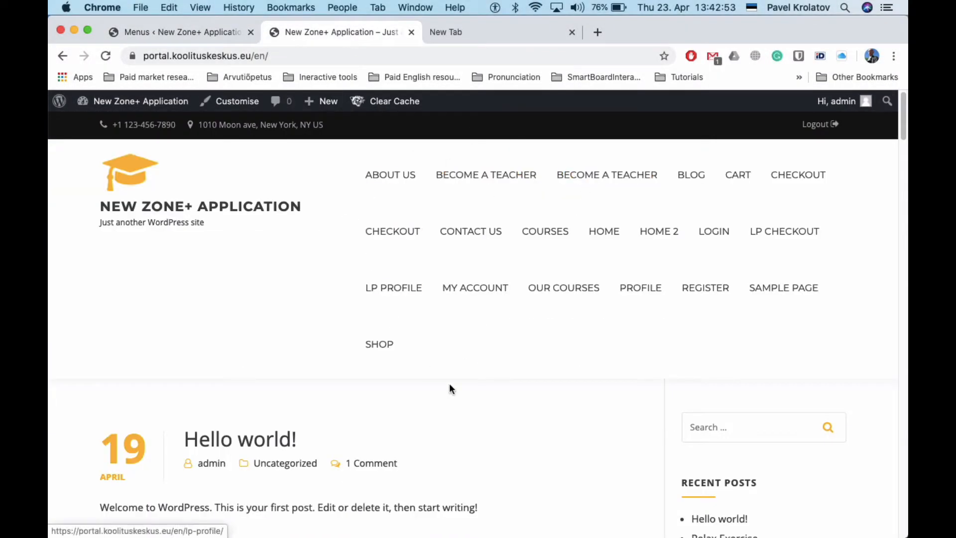
scroll(573, 394, "down", 20)
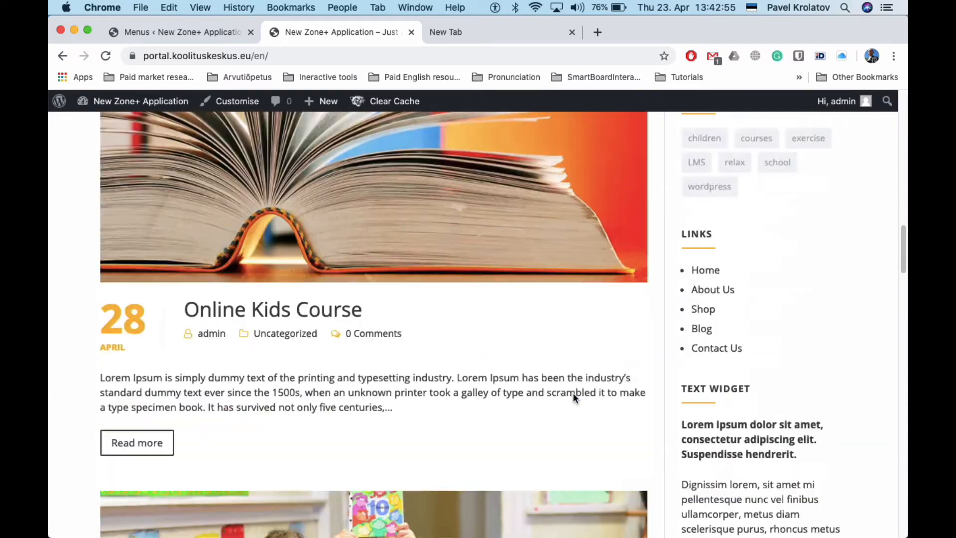
scroll(573, 394, "down", 5)
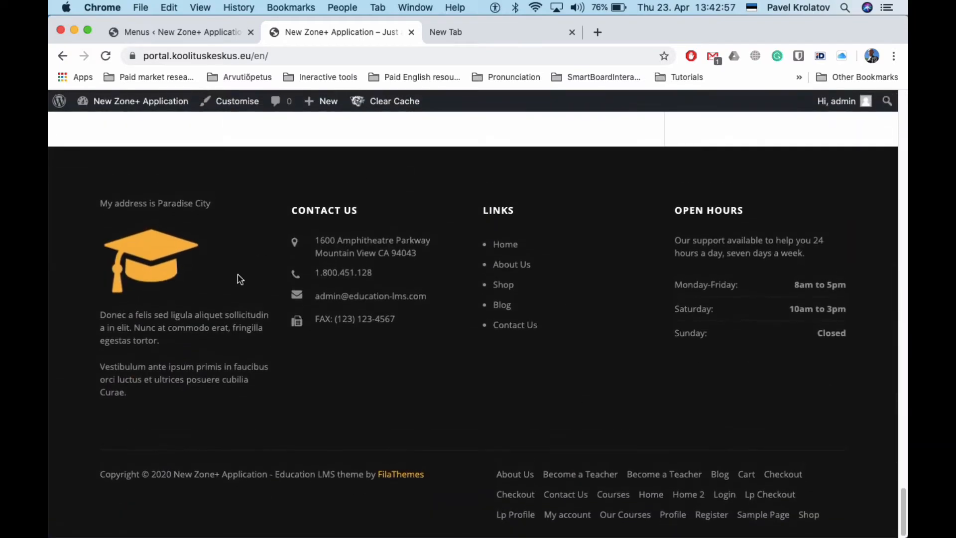
Save the Main Menu and reload the site's front page to check its header navigation.
left_click(225, 32)
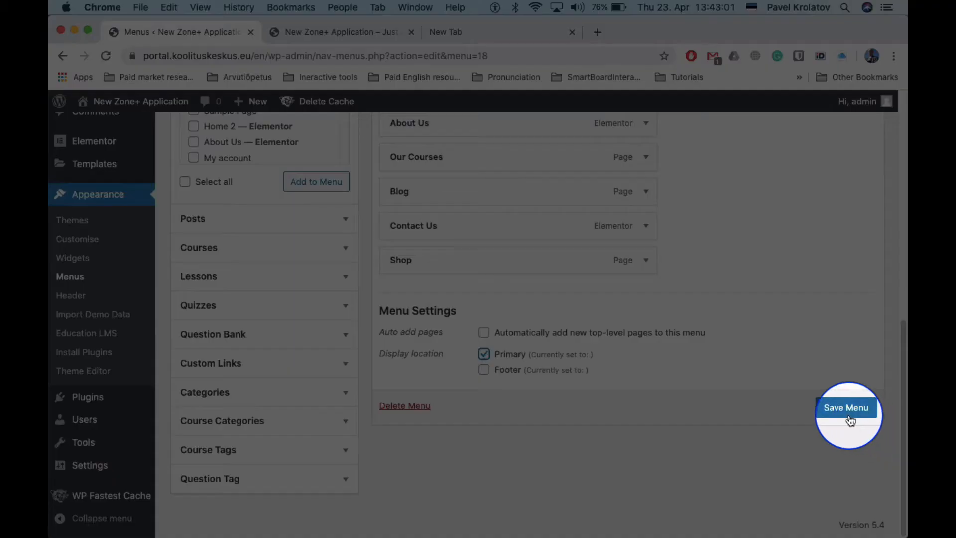
left_click(846, 407)
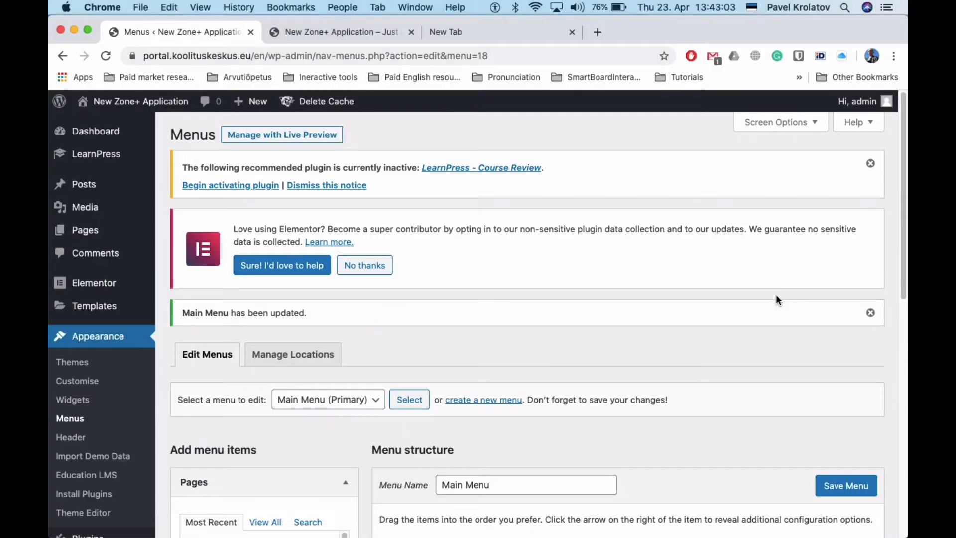
left_click(363, 31)
key("super+r")
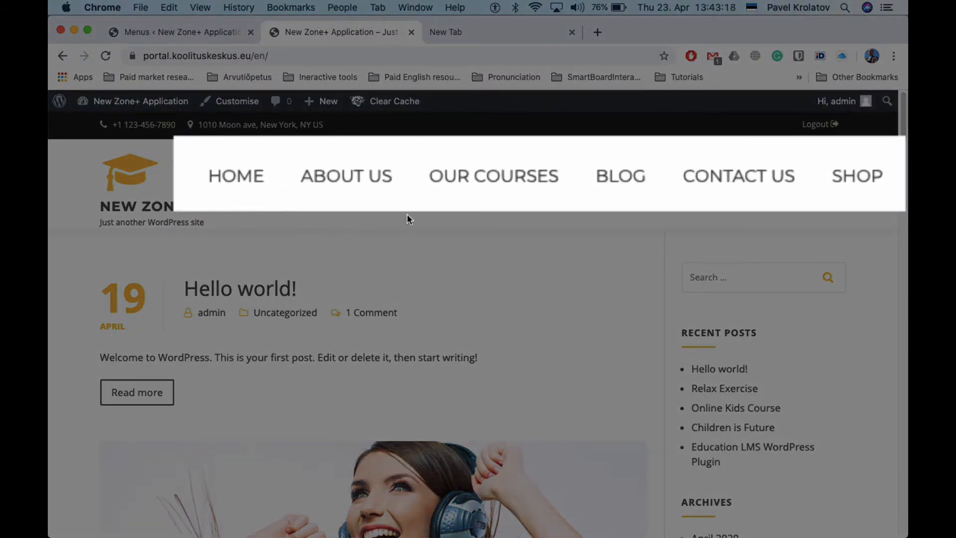
mouse_move(492, 180)
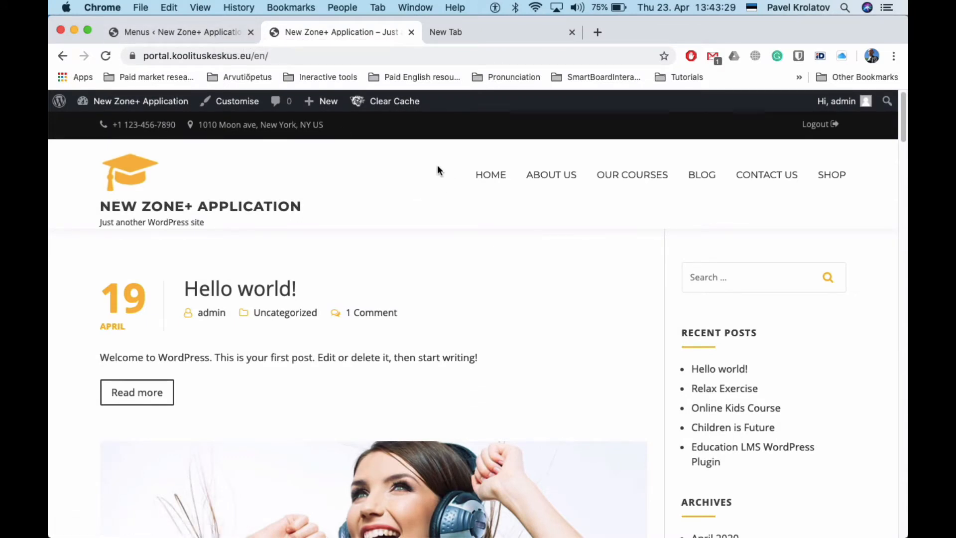
left_click(214, 34)
scroll(564, 297, "down", 7)
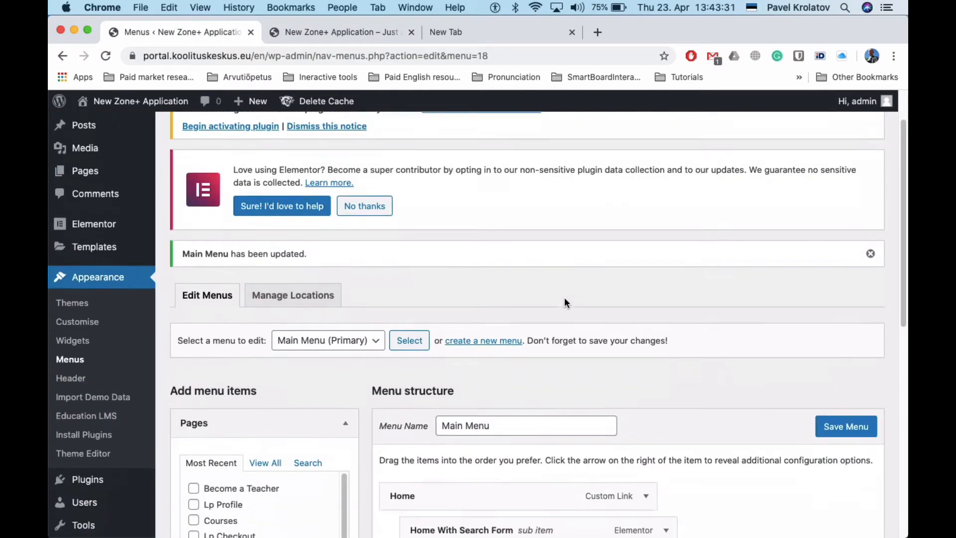
scroll(565, 299, "down", 1)
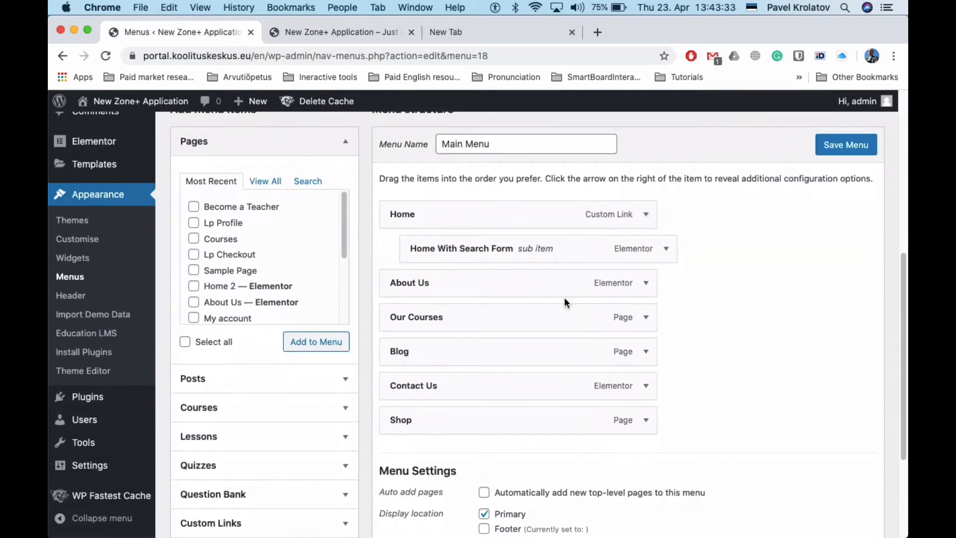
left_click(650, 215)
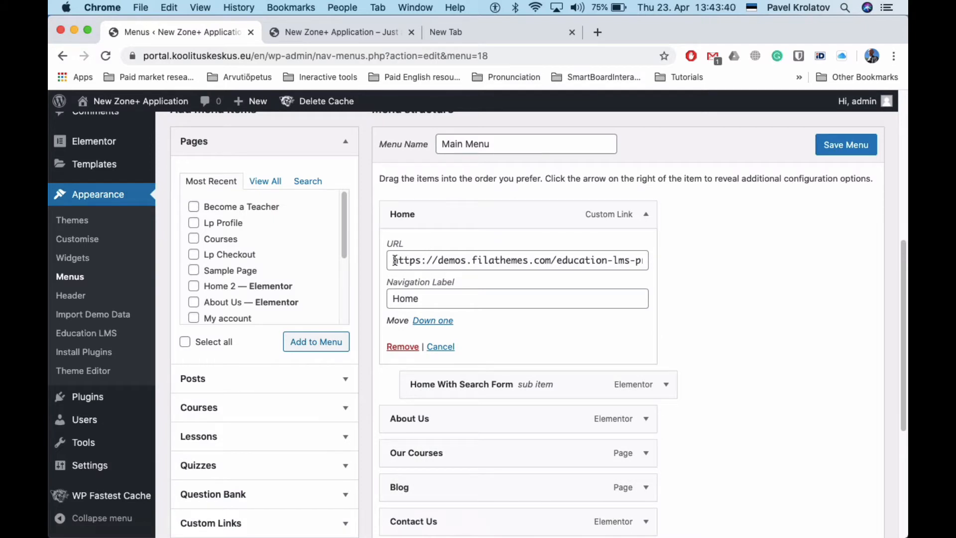
triple_click(489, 259)
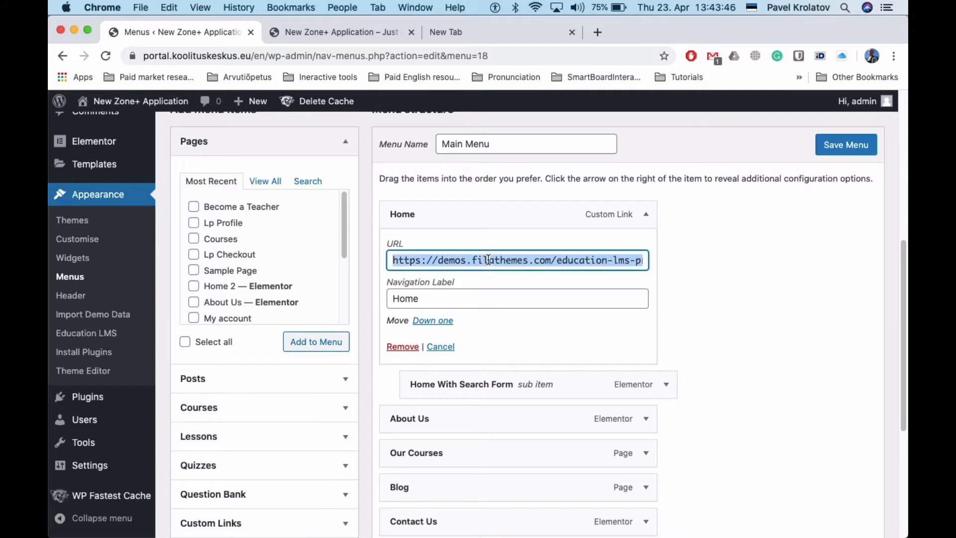
key("BackSpace")
left_click(342, 27)
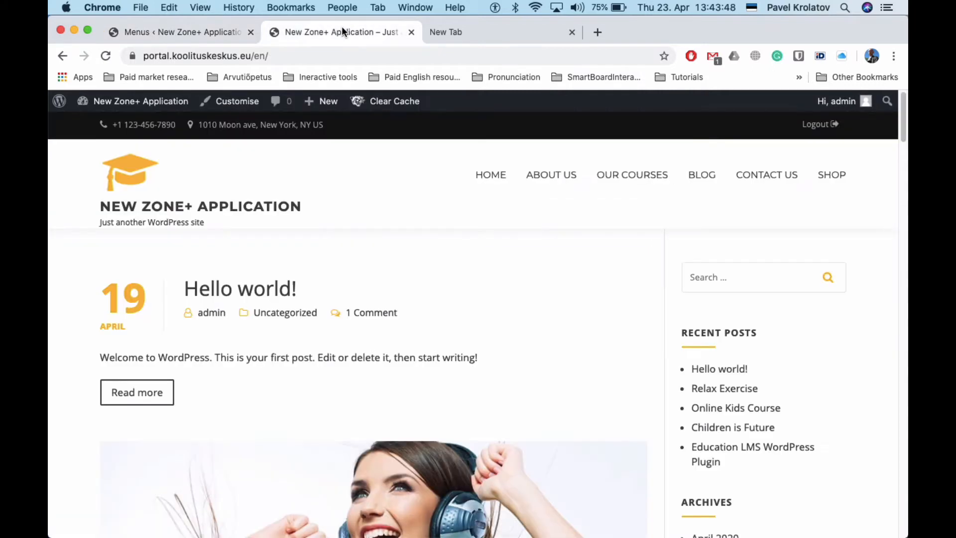
left_click(306, 57)
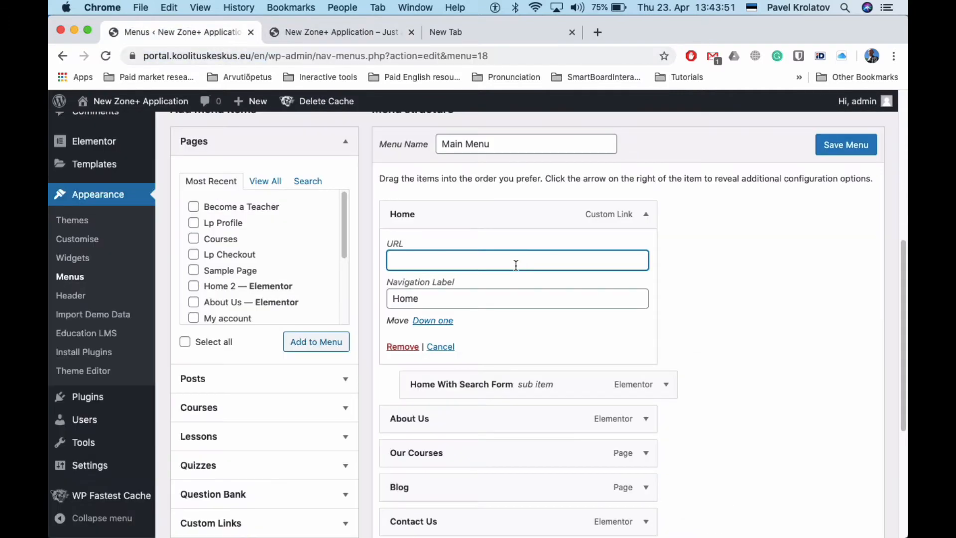
type("https://portal.koolituskeskus.eu/en/")
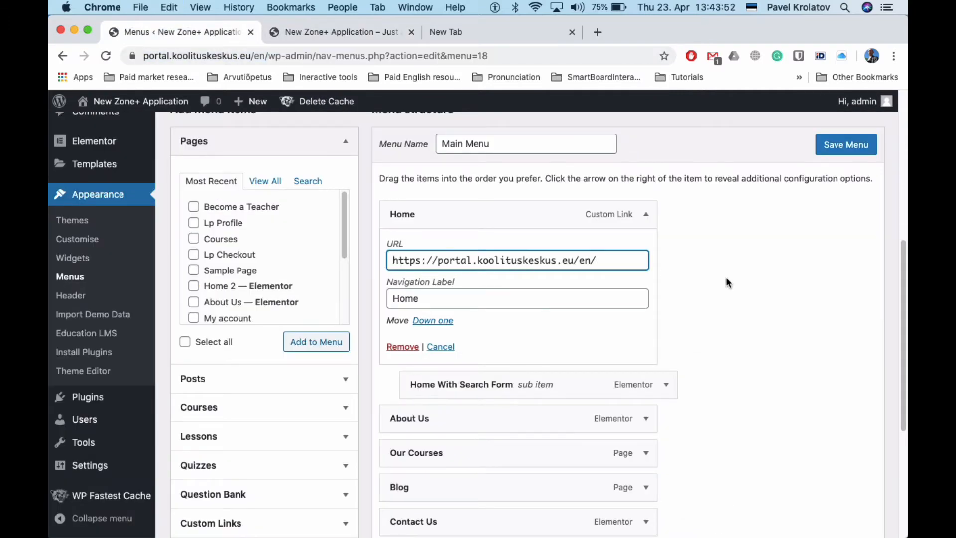
left_click(754, 280)
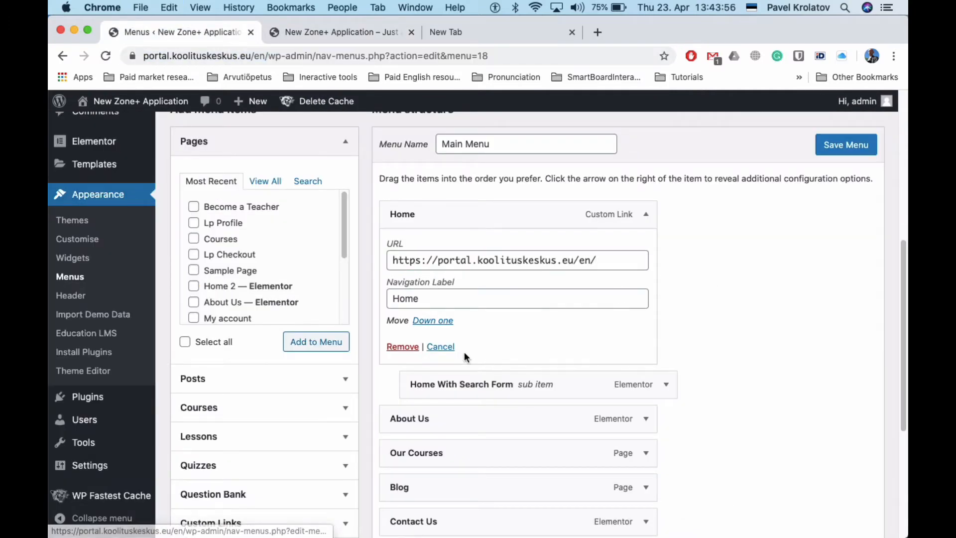
Remove the Home With Search Form sub item from the Main Menu.
left_click(666, 385)
scroll(667, 388, "down", 3)
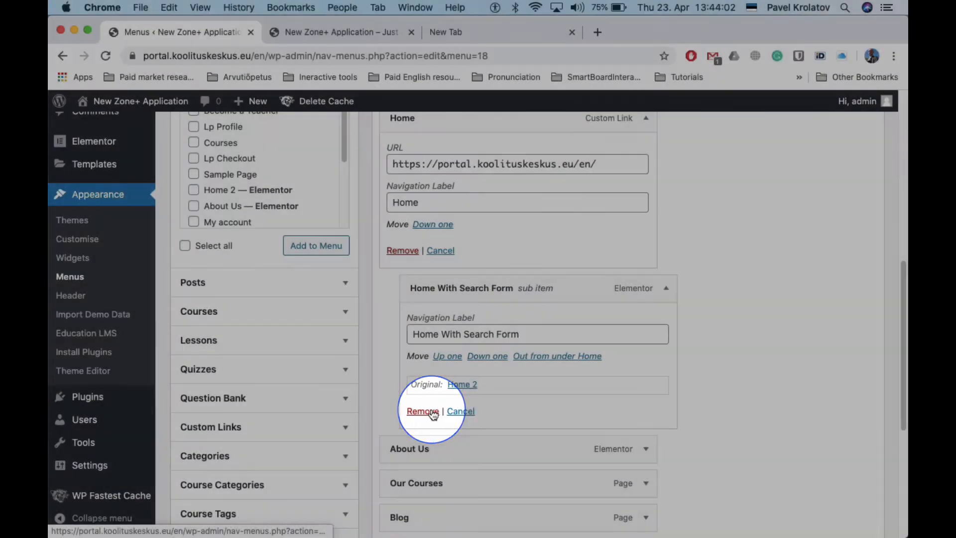
left_click(423, 412)
Remove the Shop item from the Main Menu and save the menu.
scroll(757, 267, "down", 2)
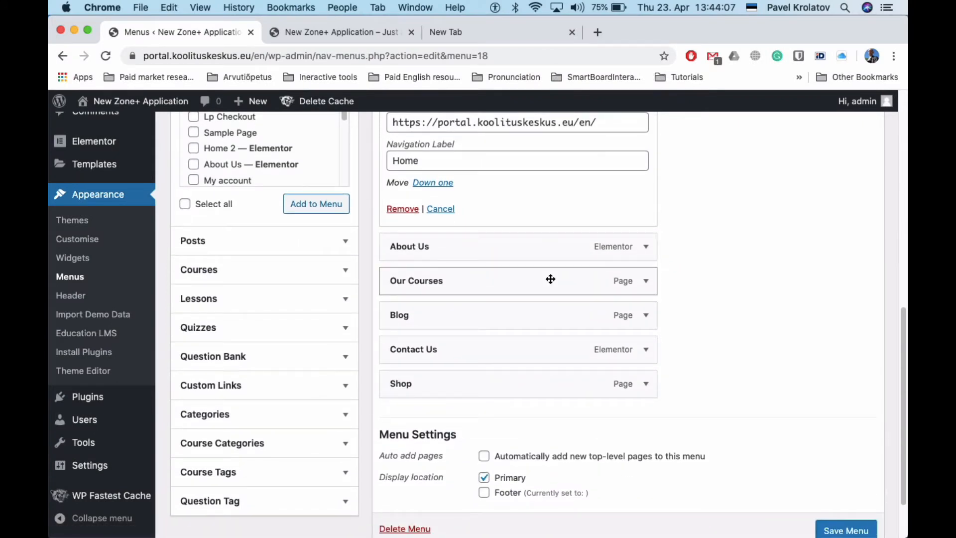
scroll(549, 310, "down", 3)
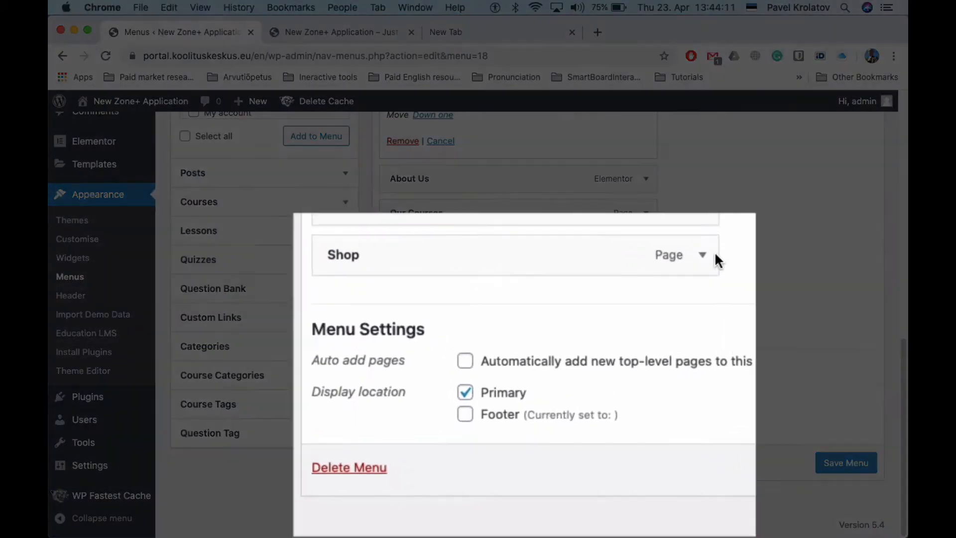
left_click(646, 315)
scroll(717, 243, "down", 3)
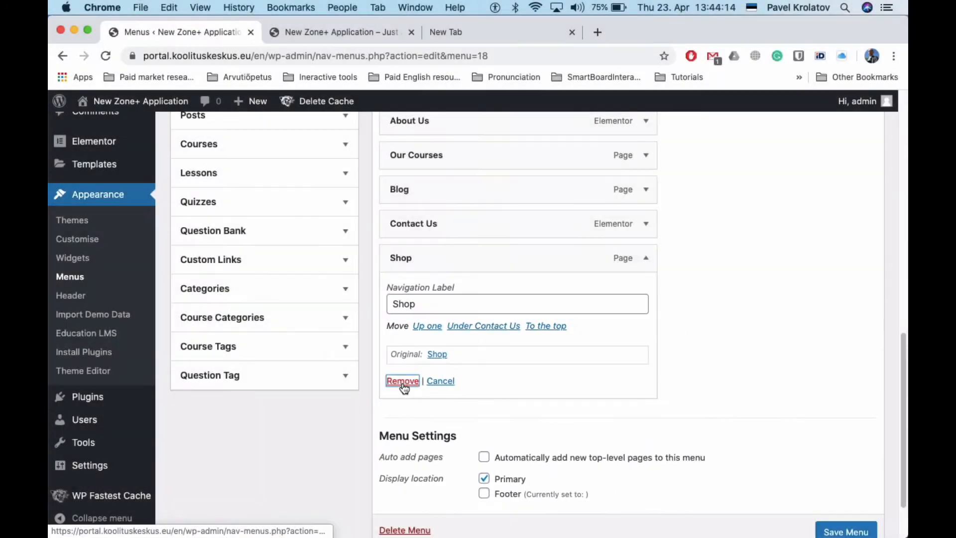
left_click(402, 379)
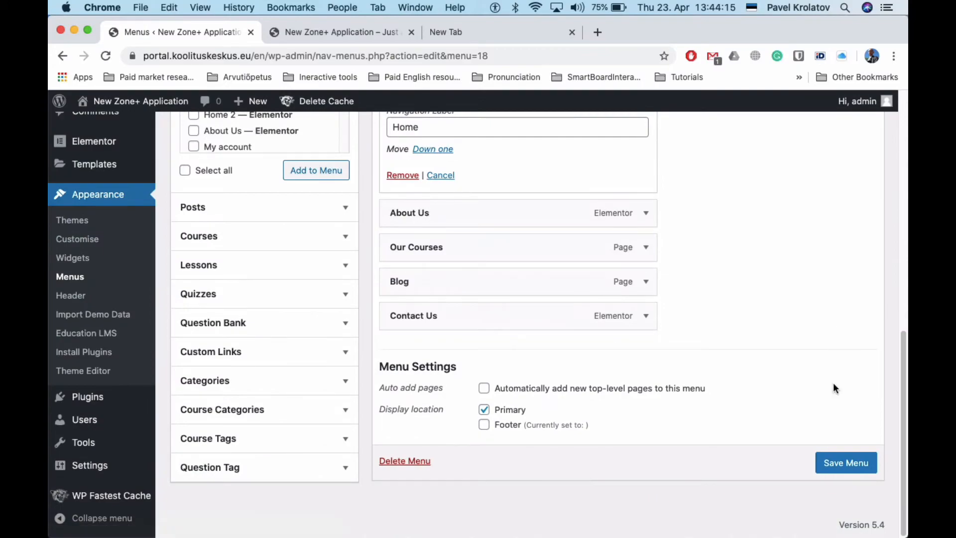
left_click(838, 473)
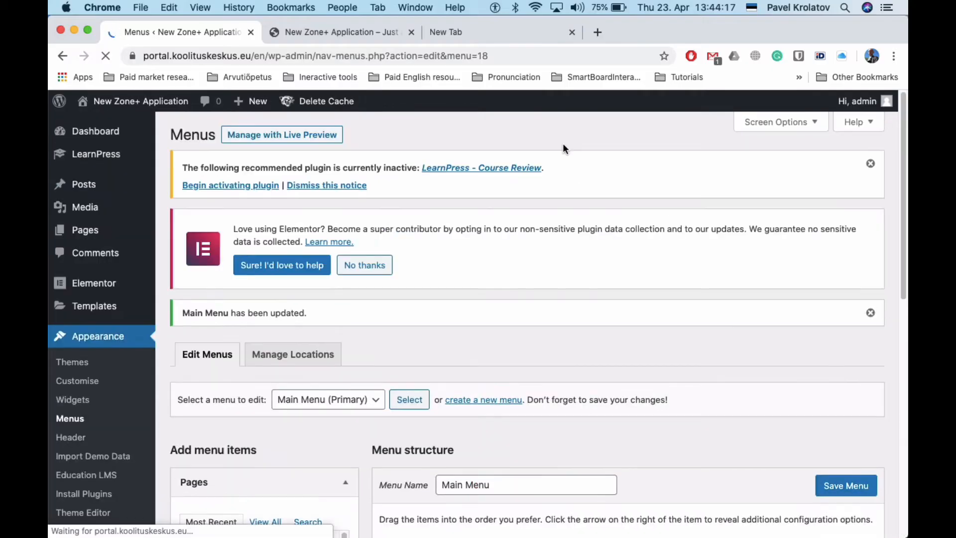
Reload the site's front page to check the updated navigation and look through the About Us page.
left_click(327, 31)
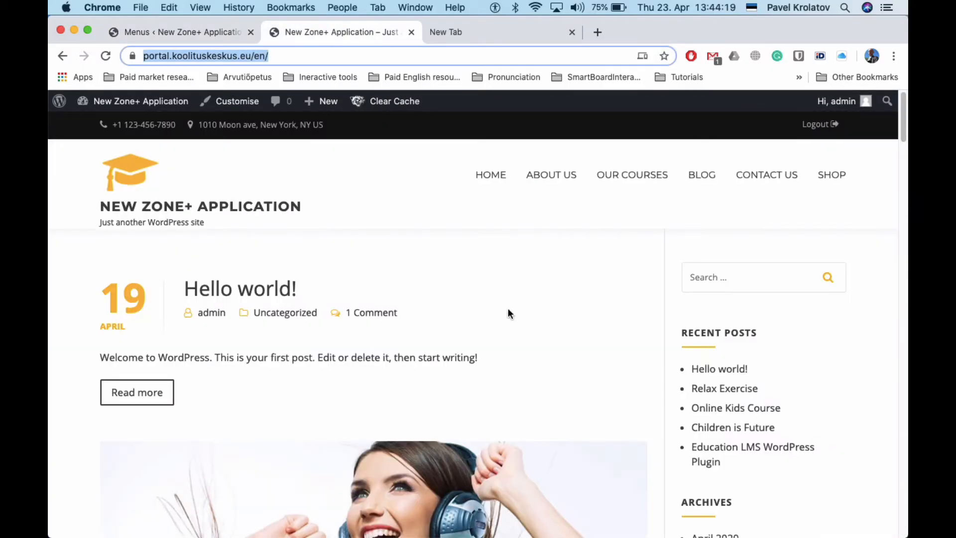
left_click(106, 56)
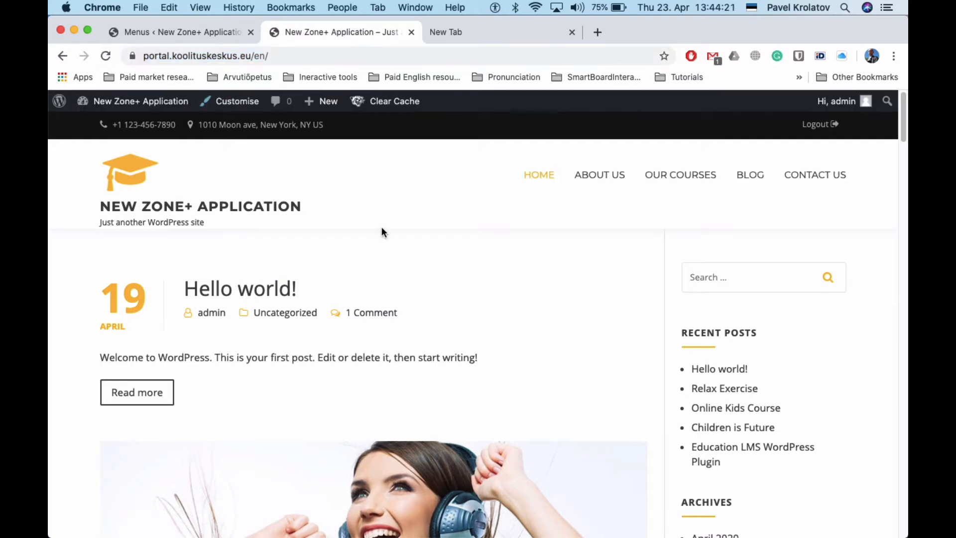
left_click(600, 181)
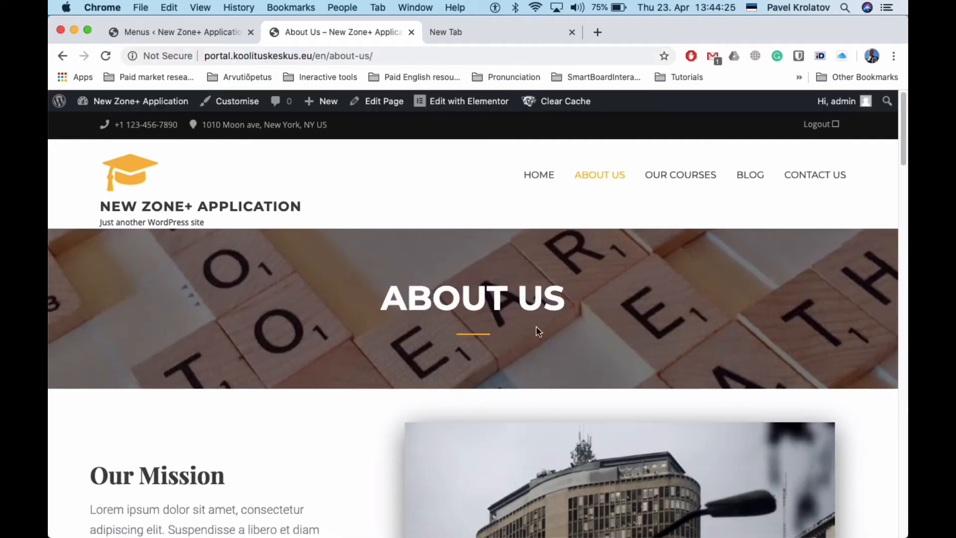
scroll(322, 323, "down", 5)
scroll(321, 323, "up", 5)
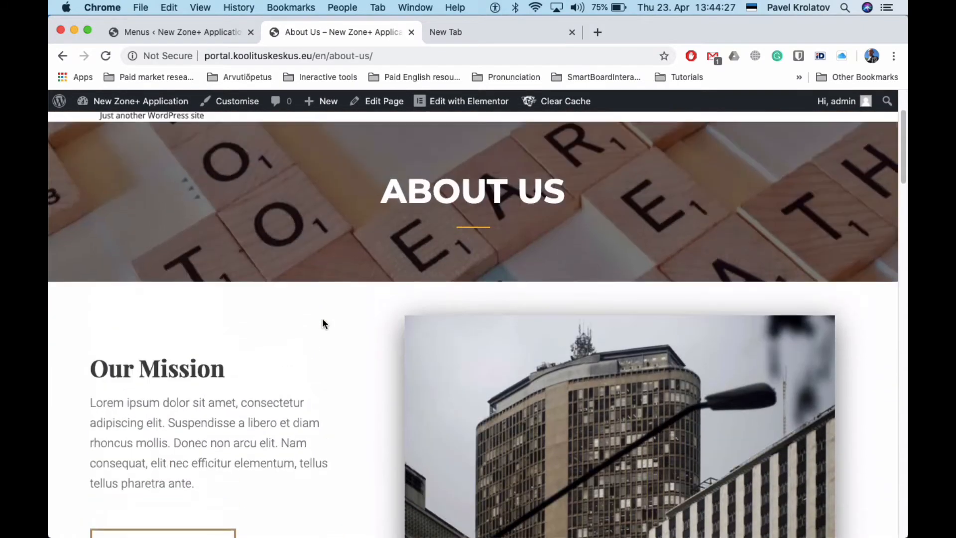
Open the site's list of all pages and look through the published About Us page.
left_click(172, 29)
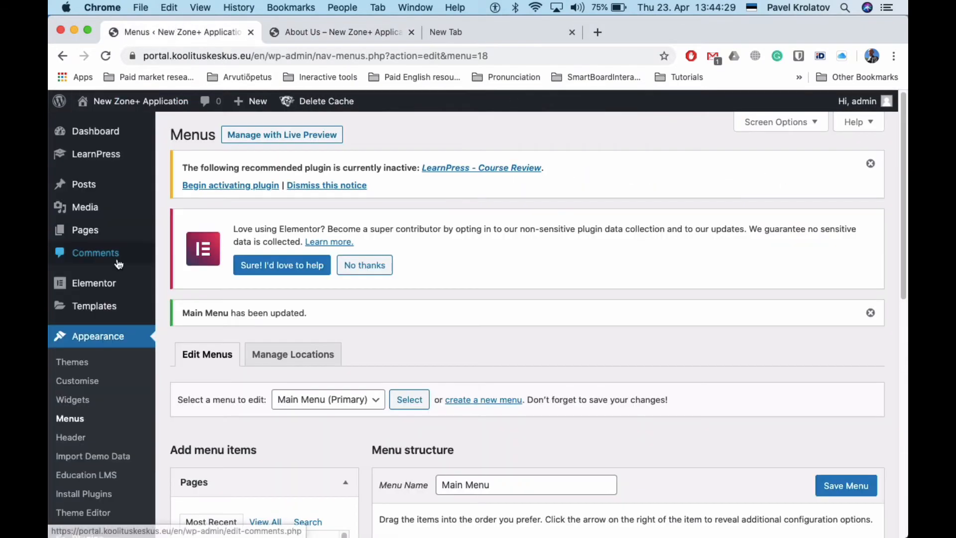
left_click(87, 236)
scroll(244, 291, "down", 3)
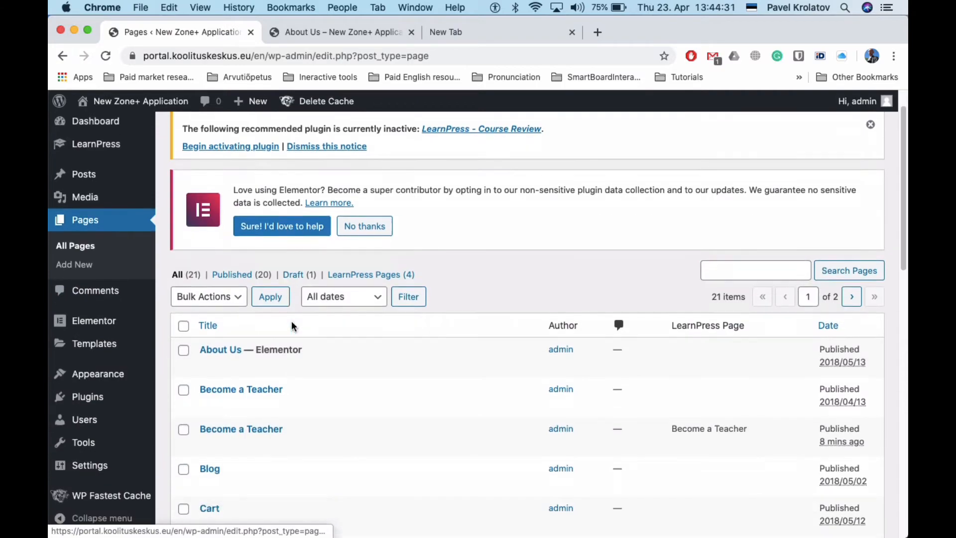
left_click(363, 32)
scroll(215, 393, "down", 10)
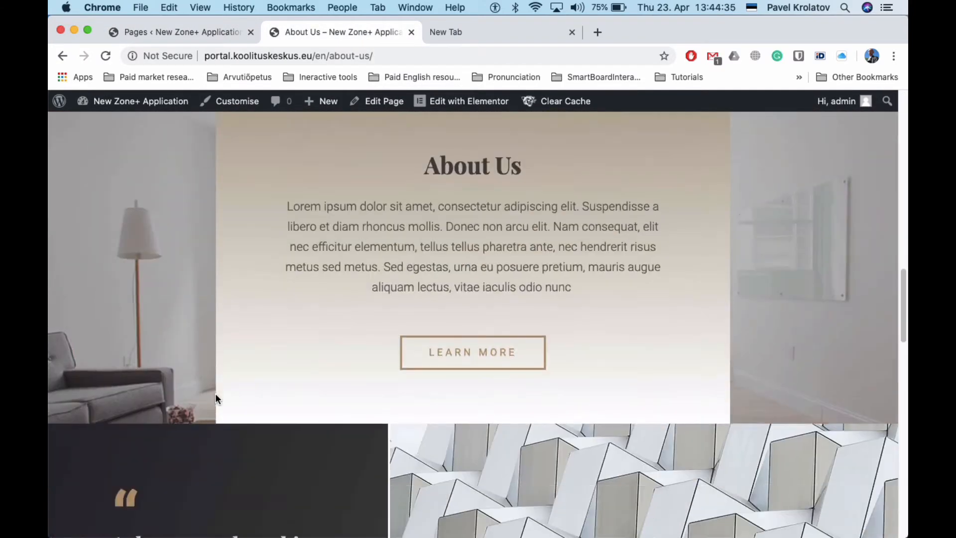
scroll(215, 392, "up", 4)
scroll(215, 398, "up", 10)
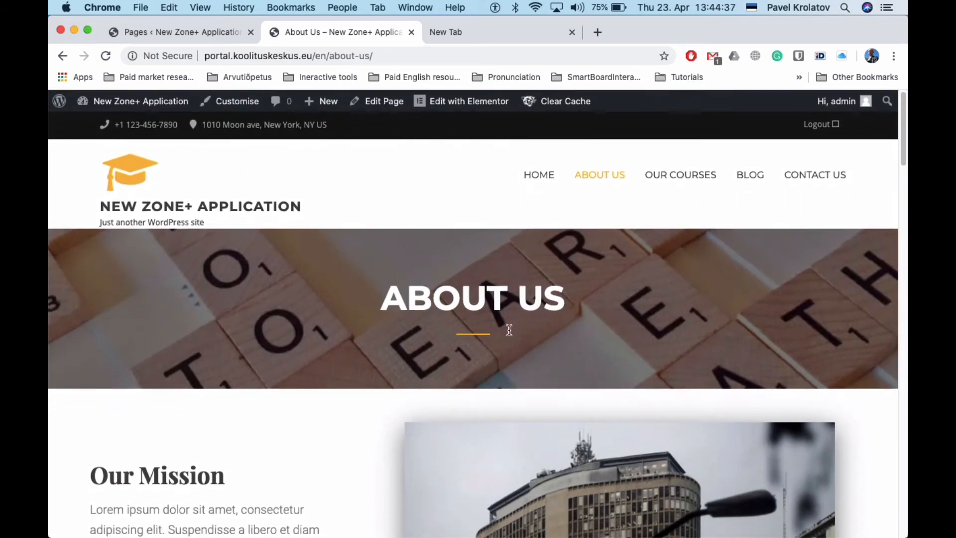
Open the Our Courses page from the site's navigation and examine its content.
left_click(150, 23)
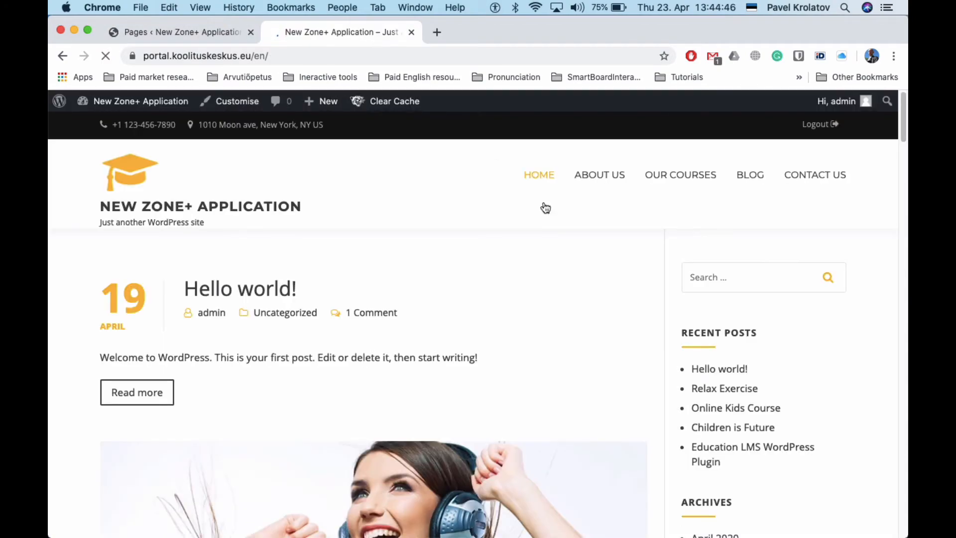
left_click(671, 174)
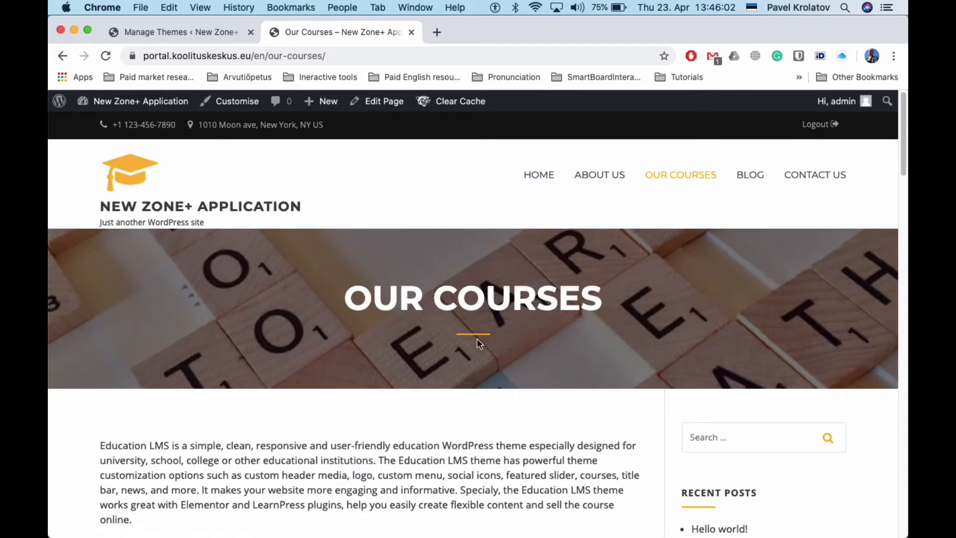
scroll(477, 340, "down", 7)
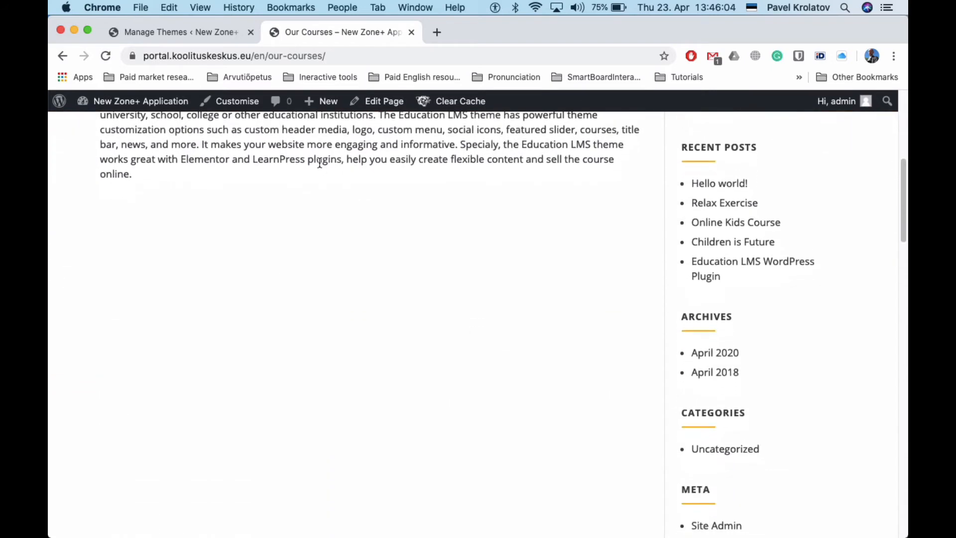
scroll(319, 163, "up", 4)
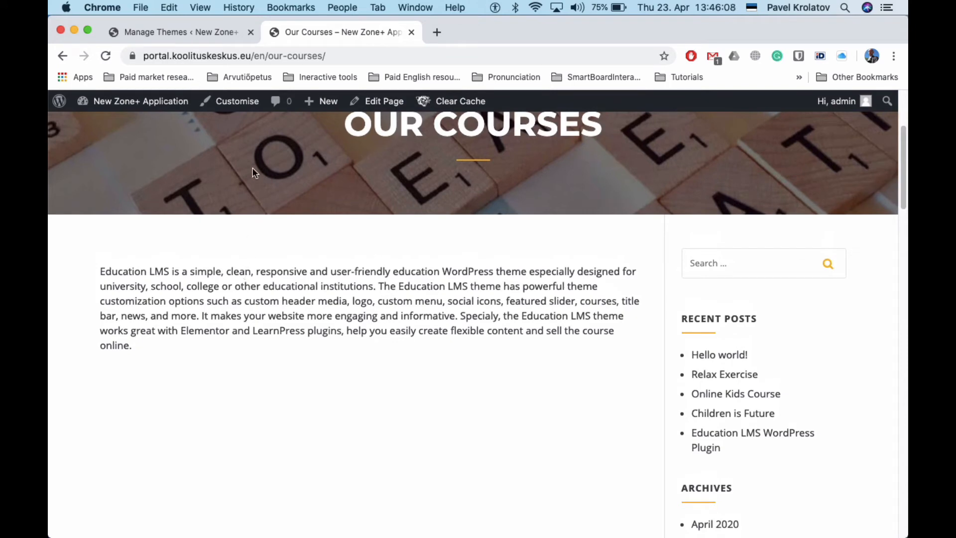
Open the Main Menu for editing and look through the recent pages available as menu items.
left_click(222, 33)
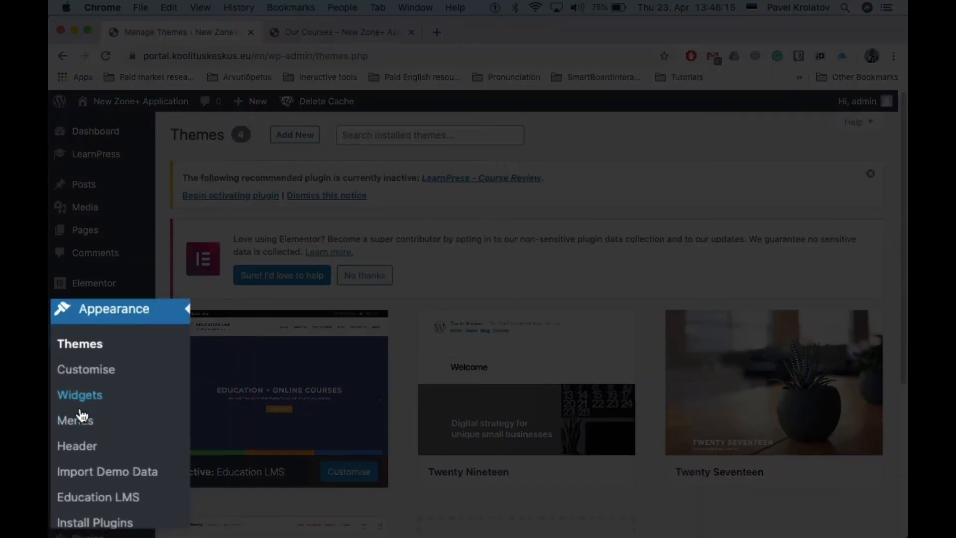
left_click(81, 417)
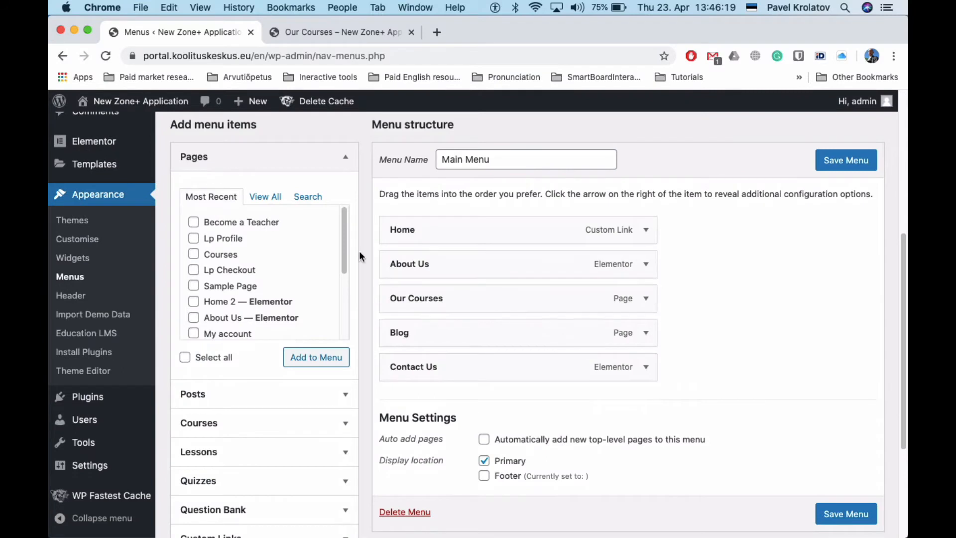
left_click(258, 159)
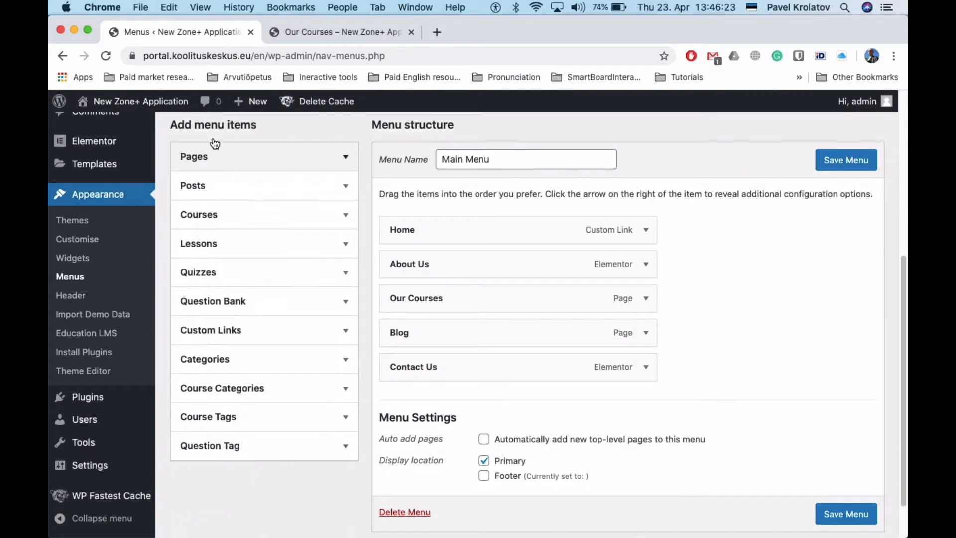
left_click(225, 155)
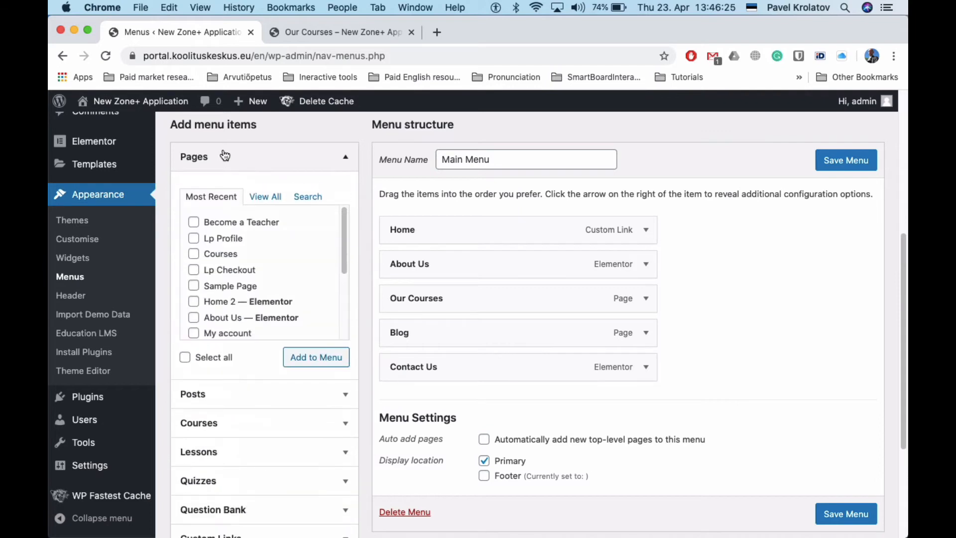
scroll(224, 291, "down", 3)
scroll(225, 291, "up", 3)
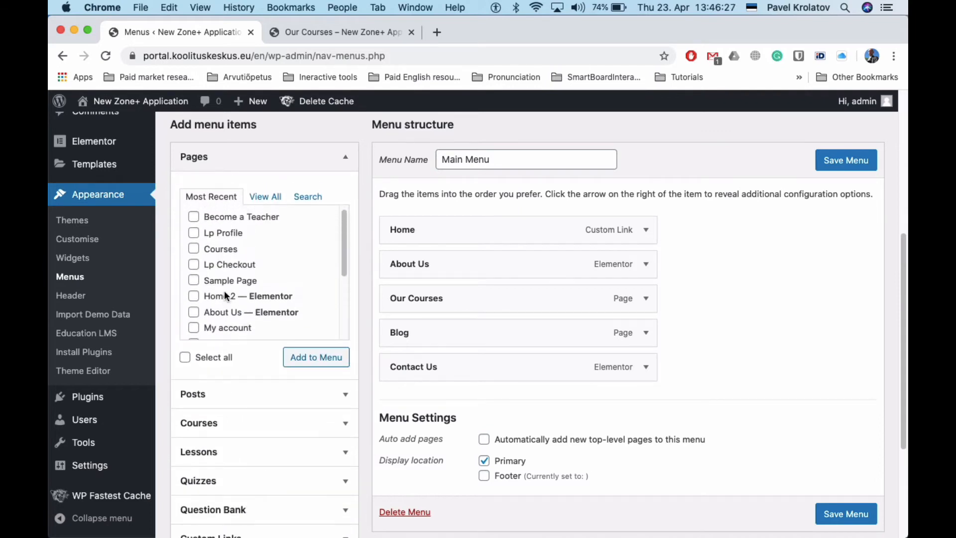
scroll(224, 291, "down", 3)
scroll(219, 301, "up", 4)
left_click(228, 165)
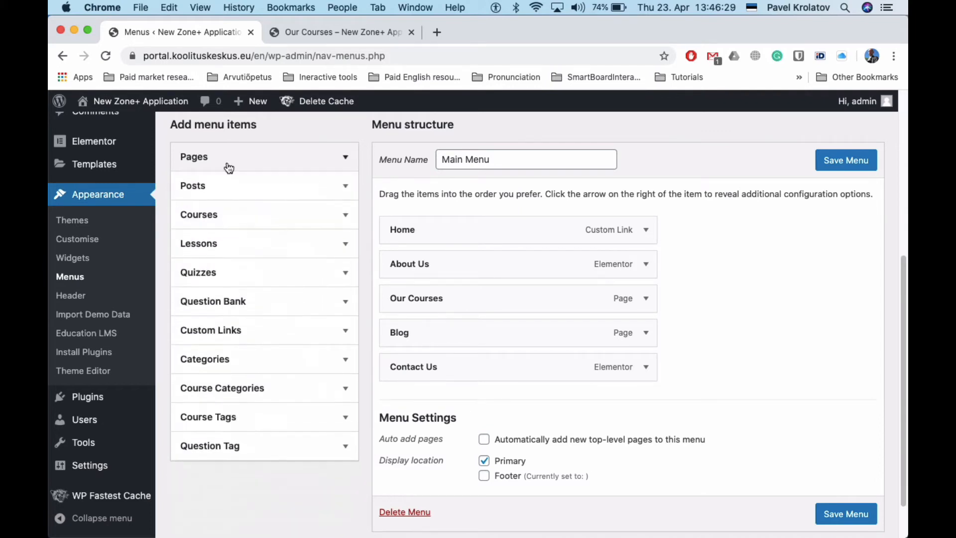
Look through the posts and courses that can be added to the Main Menu.
left_click(230, 190)
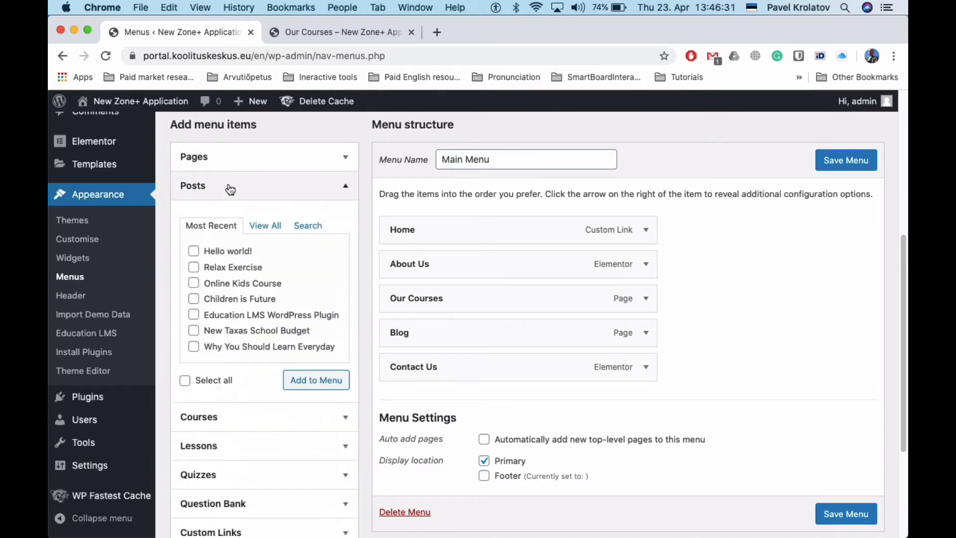
left_click(231, 189)
left_click(231, 215)
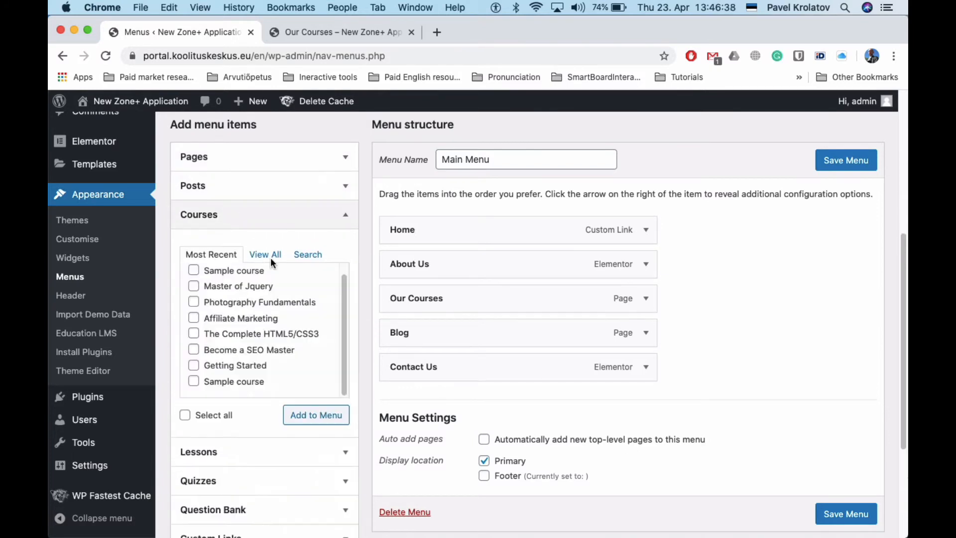
left_click(267, 255)
left_click(226, 255)
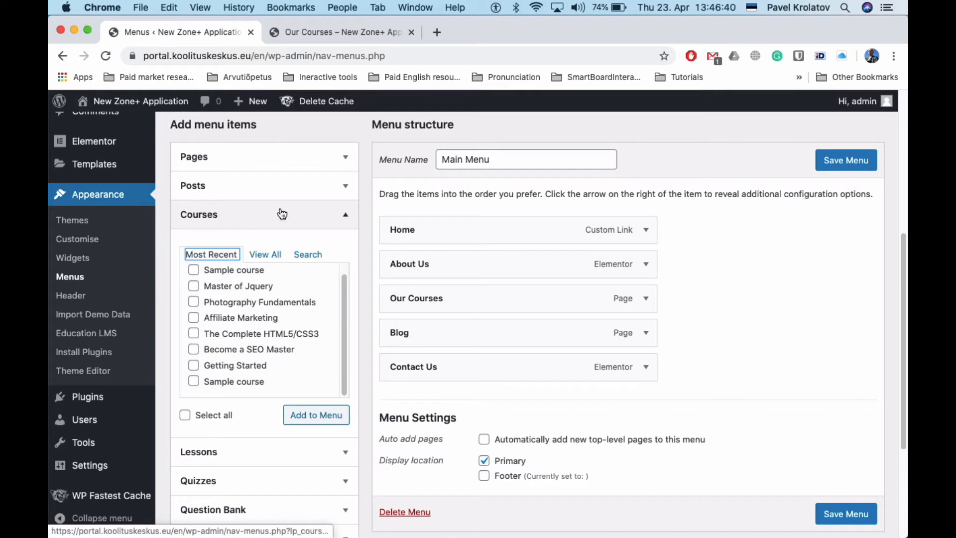
scroll(269, 316, "down", 4)
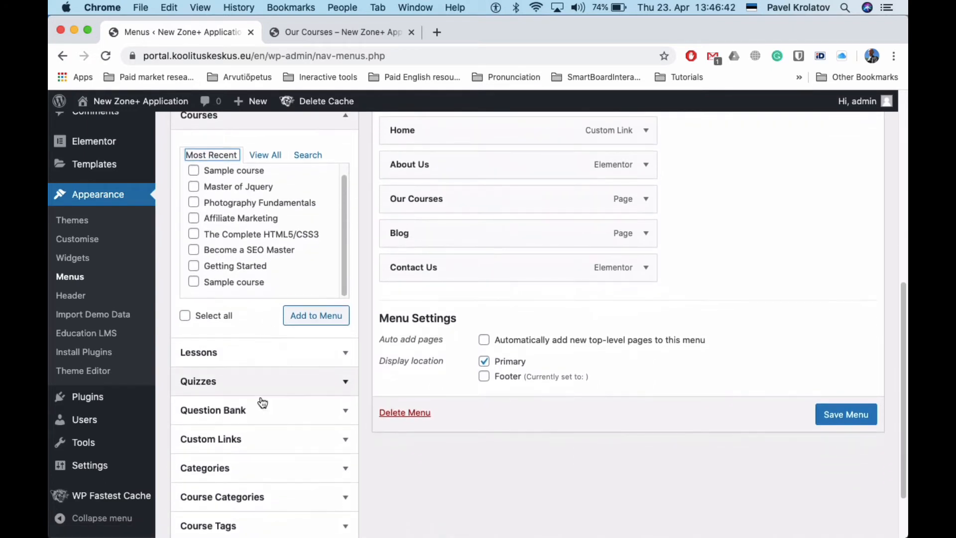
scroll(268, 370, "down", 3)
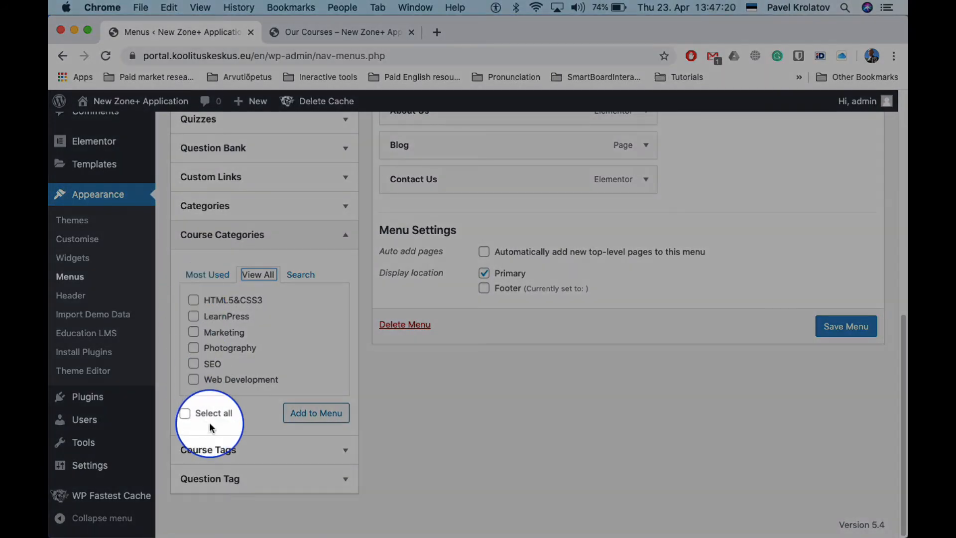
Add all course categories, from HTML5&CSS3 to Web Development, to the Main Menu and save it.
left_click(184, 413)
scroll(262, 333, "up", 4)
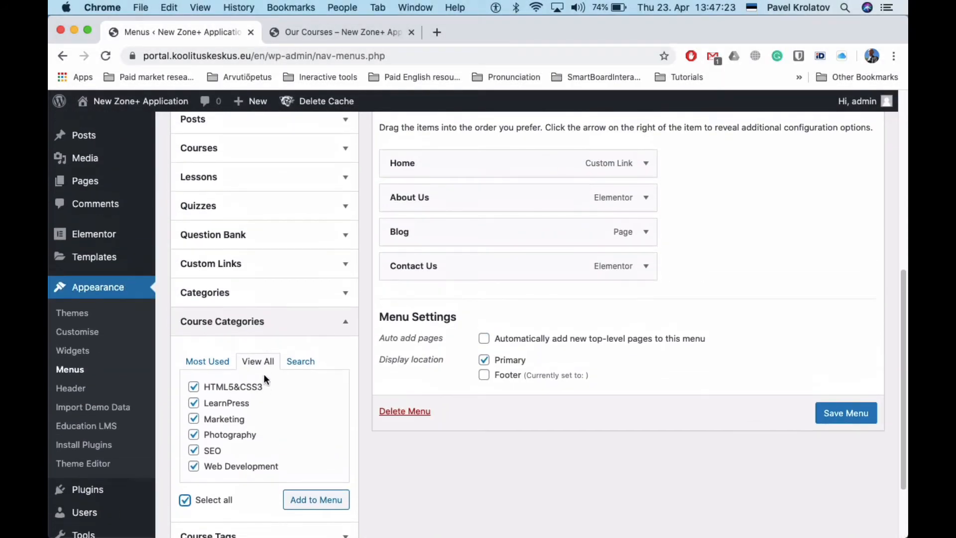
left_click(316, 500)
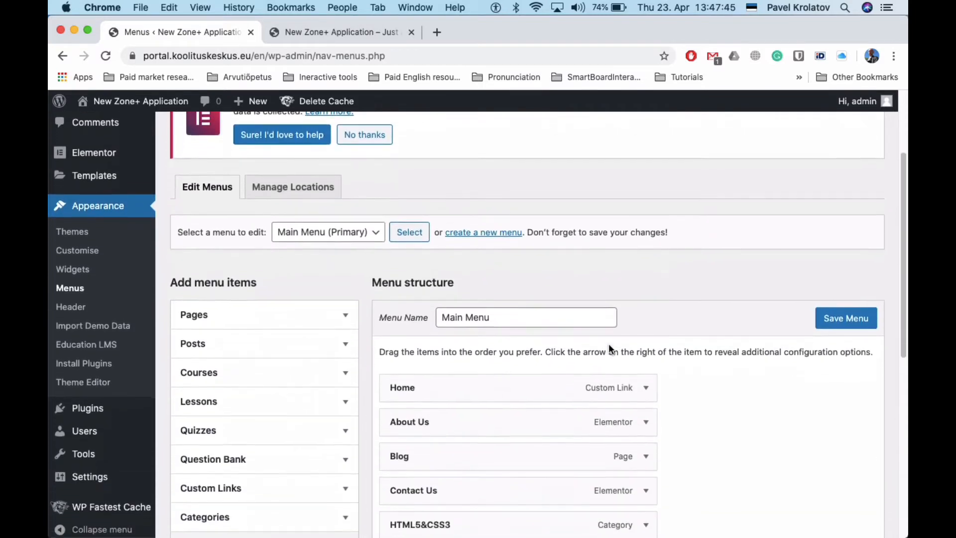
scroll(608, 343, "down", 3)
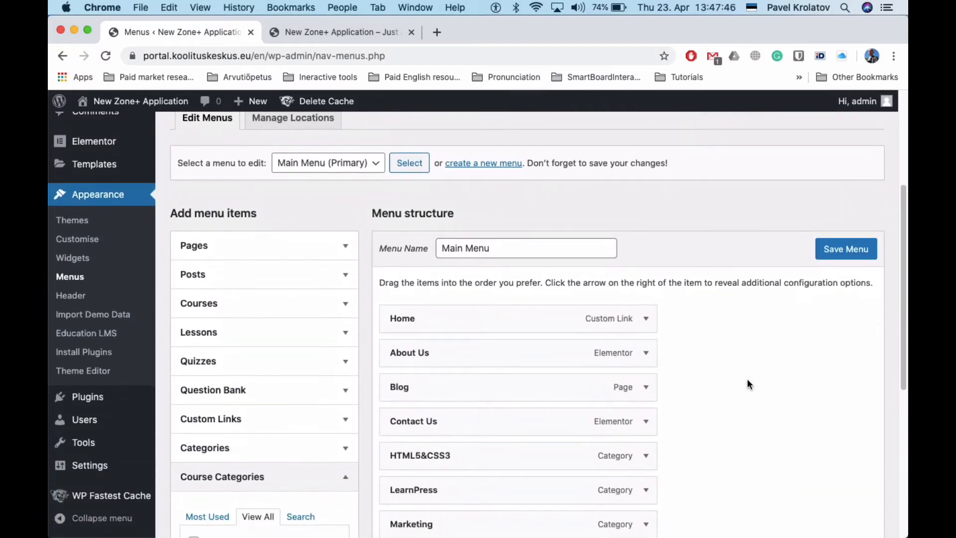
left_click(845, 249)
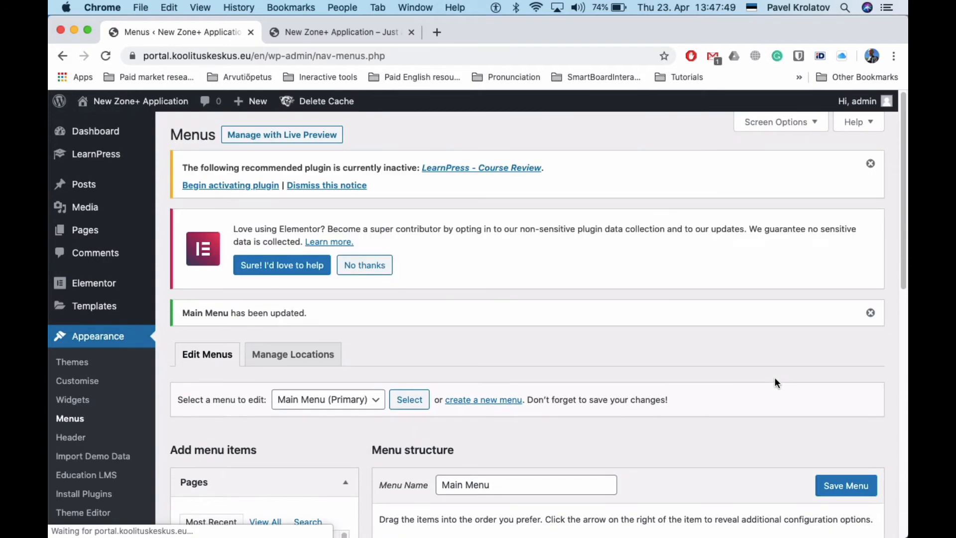
Check the updated navigation on the site's front page and review the Main Menu's structure.
scroll(774, 377, "down", 2)
left_click(362, 31)
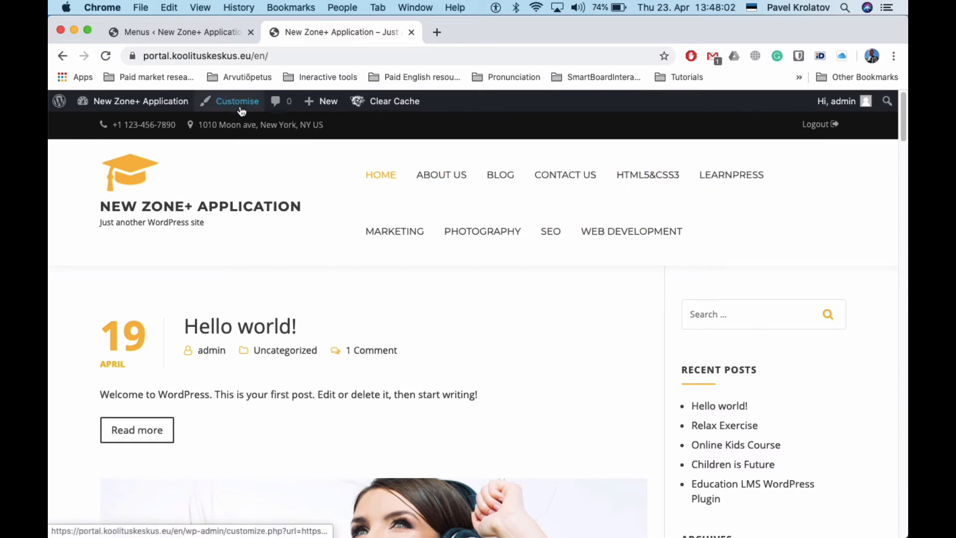
left_click(207, 29)
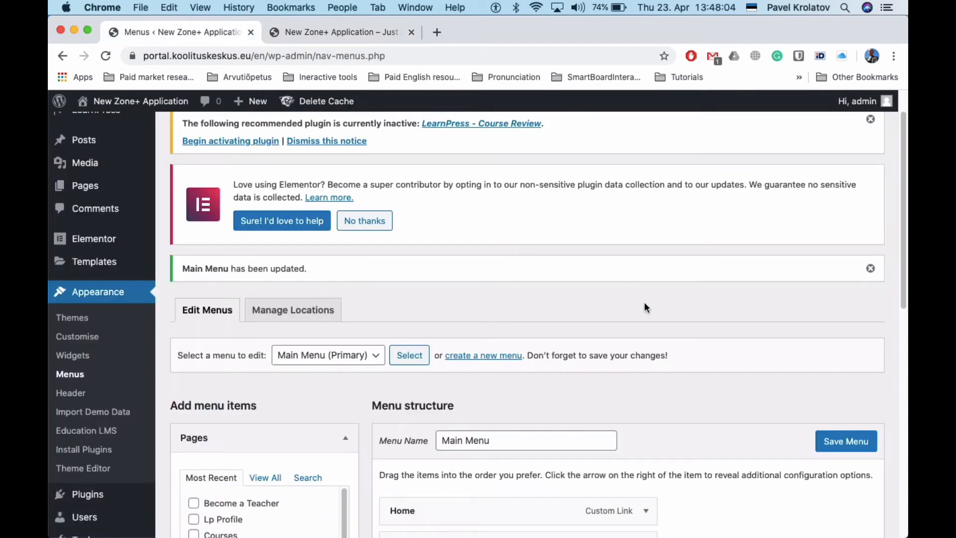
scroll(644, 306, "down", 7)
scroll(645, 306, "down", 4)
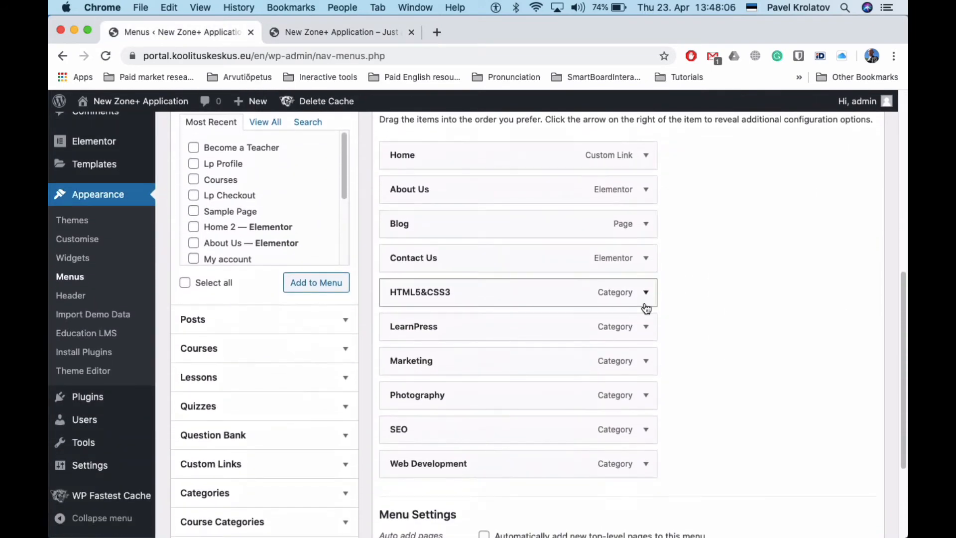
scroll(745, 360, "down", 1)
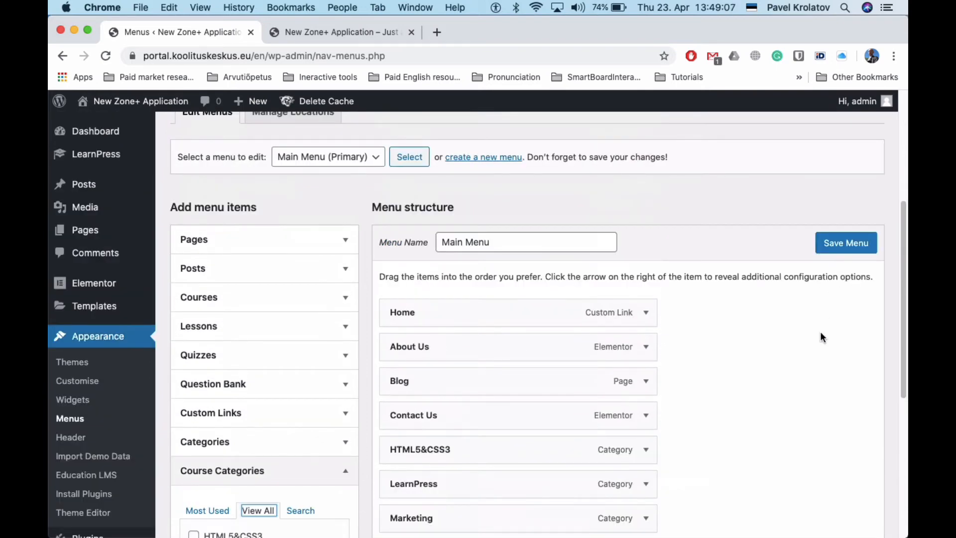
scroll(820, 332, "down", 3)
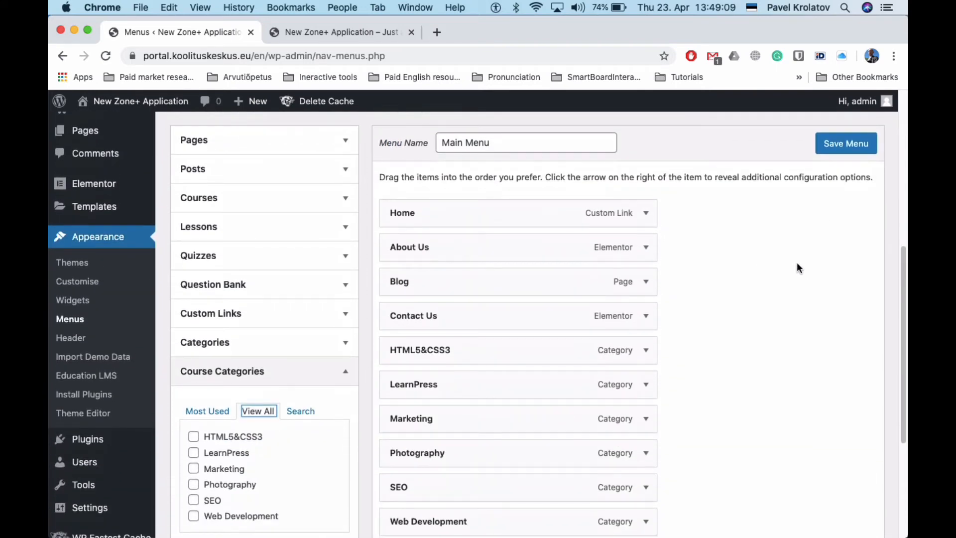
Look through the available courses and add the Courses page to the Main Menu.
left_click(296, 200)
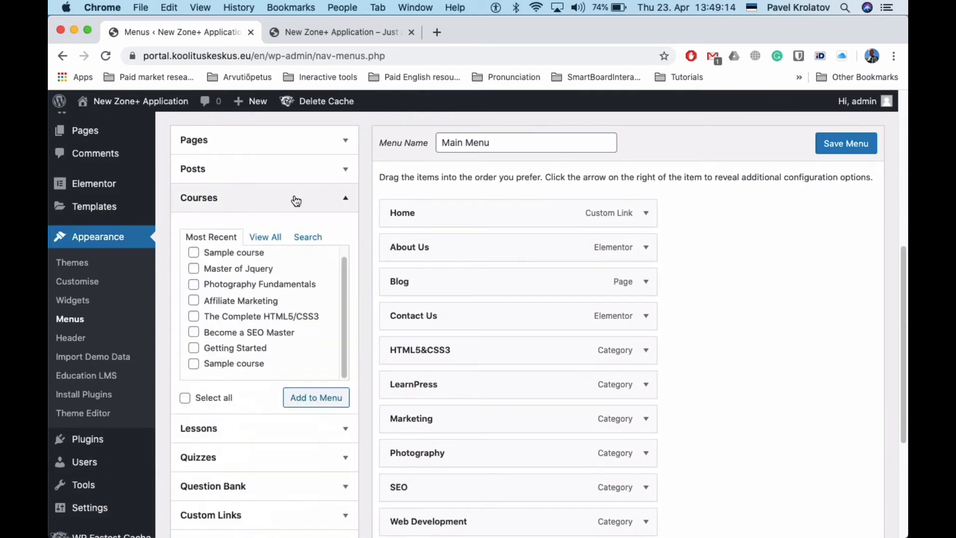
scroll(298, 189, "down", 1)
scroll(274, 154, "up", 3)
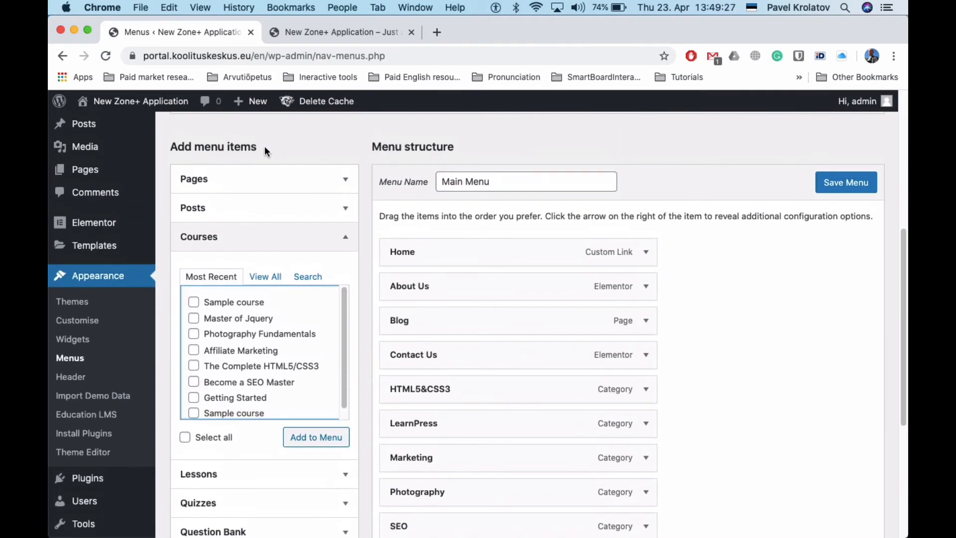
left_click(224, 180)
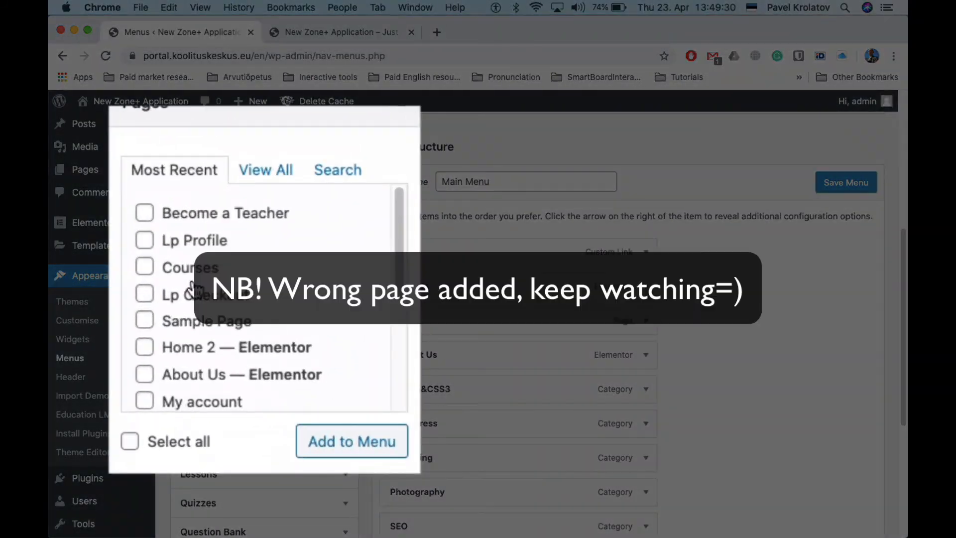
left_click(144, 267)
left_click(332, 451)
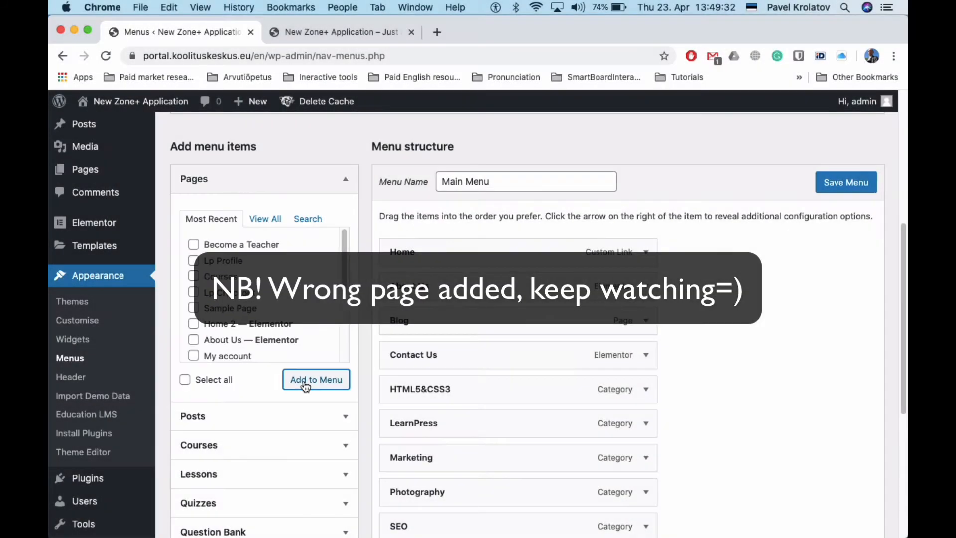
scroll(817, 354, "down", 5)
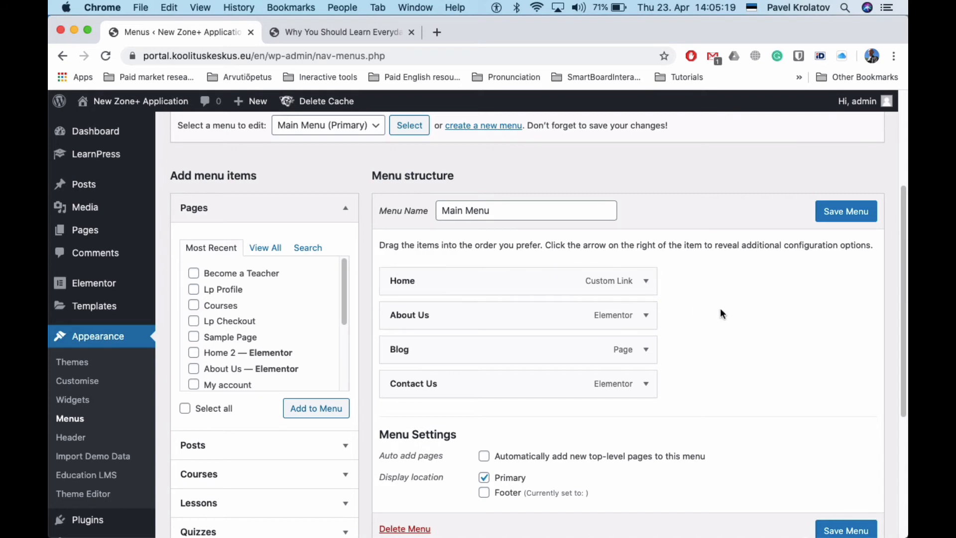
Search the available pages for "our", add the Our Courses page to the Main Menu and save it.
scroll(721, 310, "down", 2)
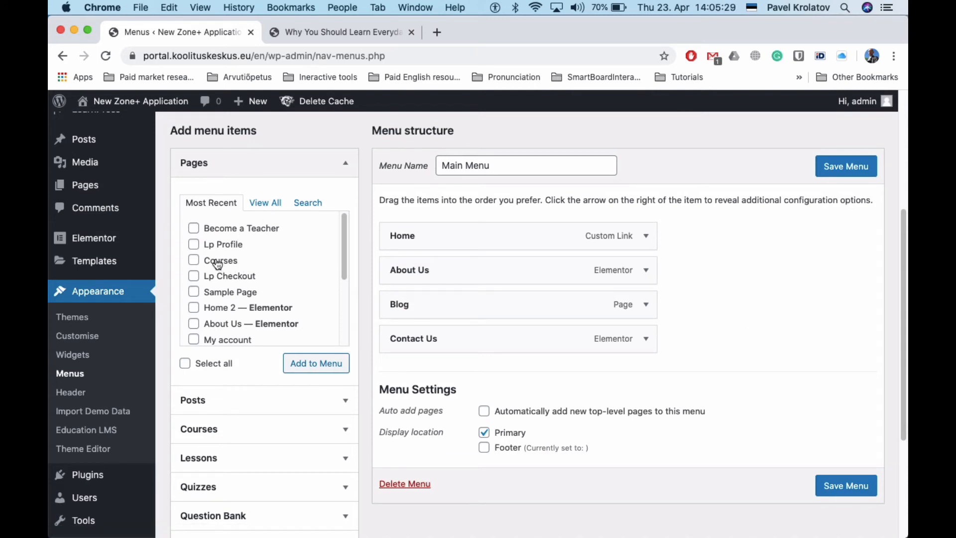
scroll(225, 269, "down", 3)
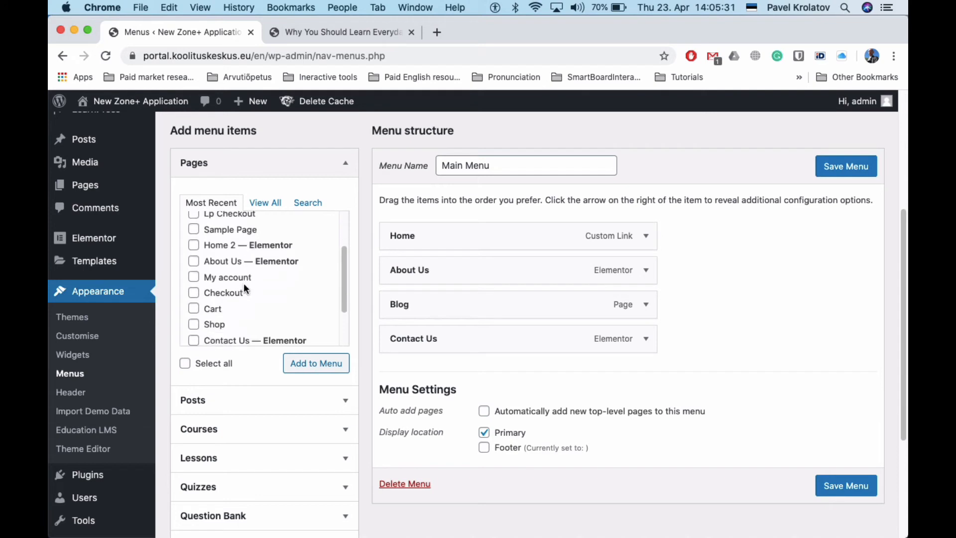
scroll(244, 287, "down", 3)
scroll(243, 287, "up", 3)
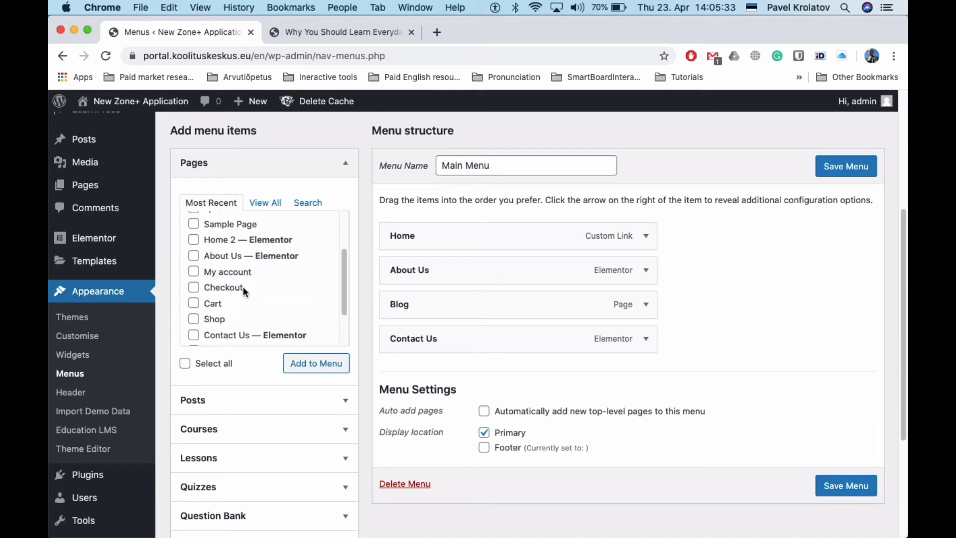
left_click(266, 203)
scroll(264, 249, "up", 5)
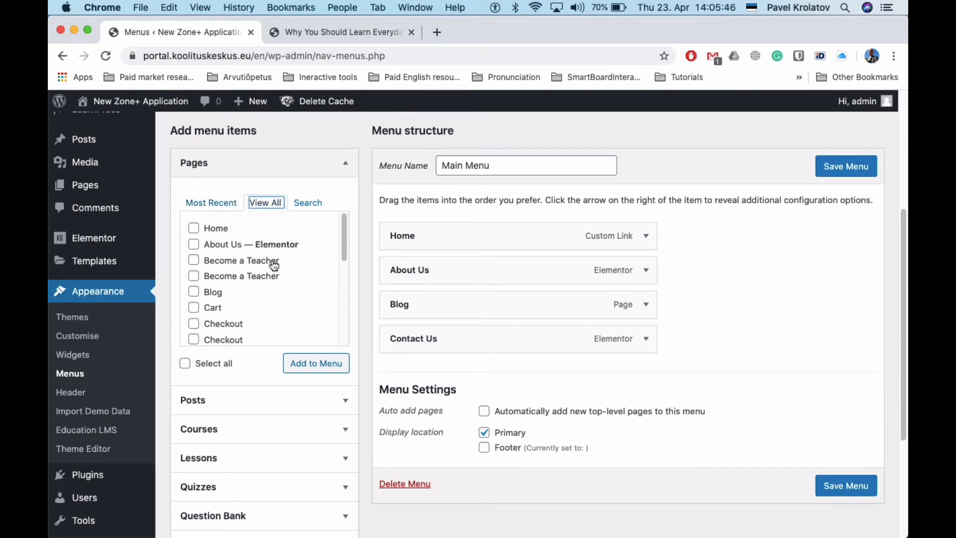
left_click(302, 206)
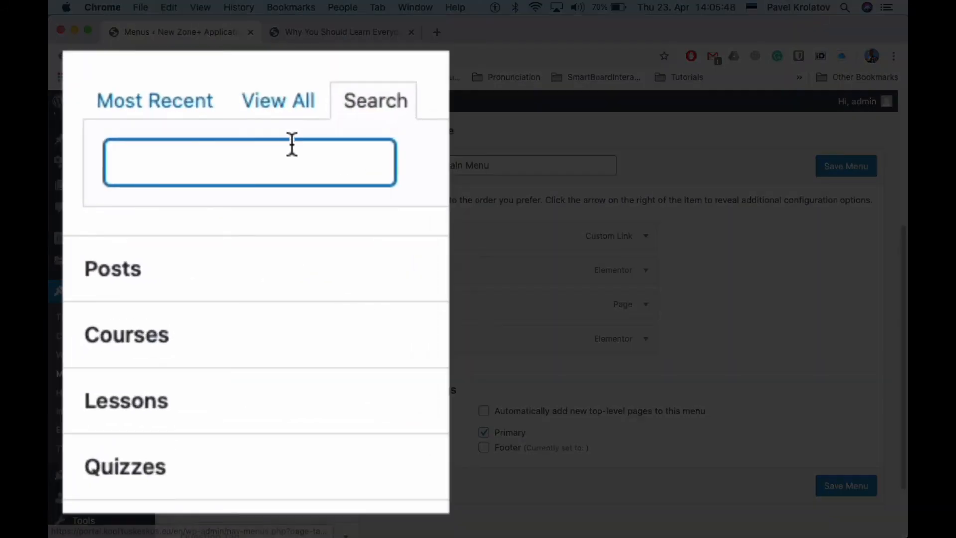
type("our")
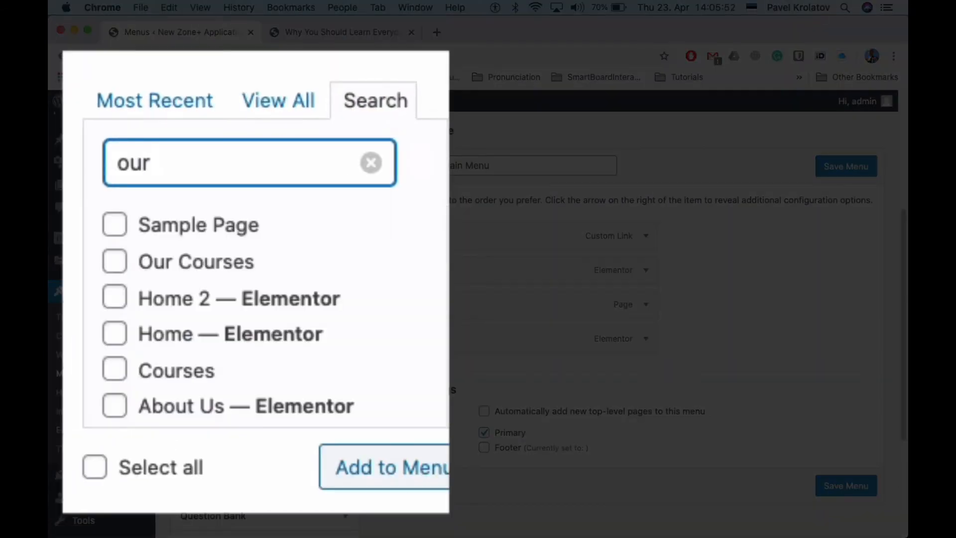
left_click(208, 269)
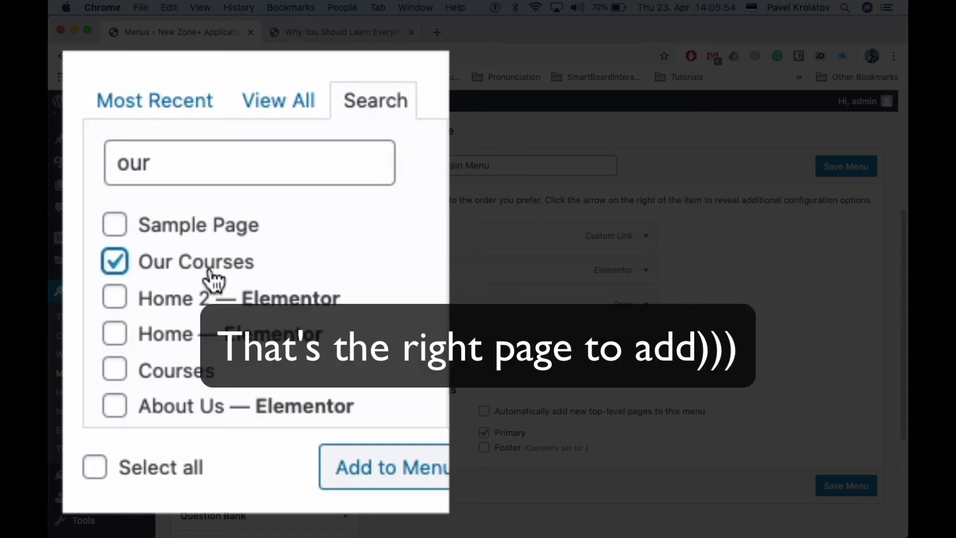
left_click(424, 476)
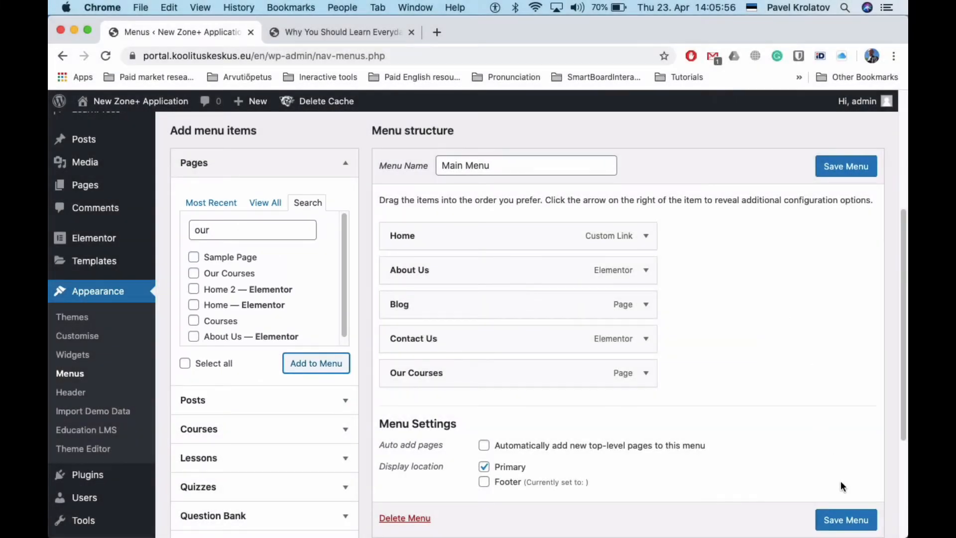
left_click(846, 520)
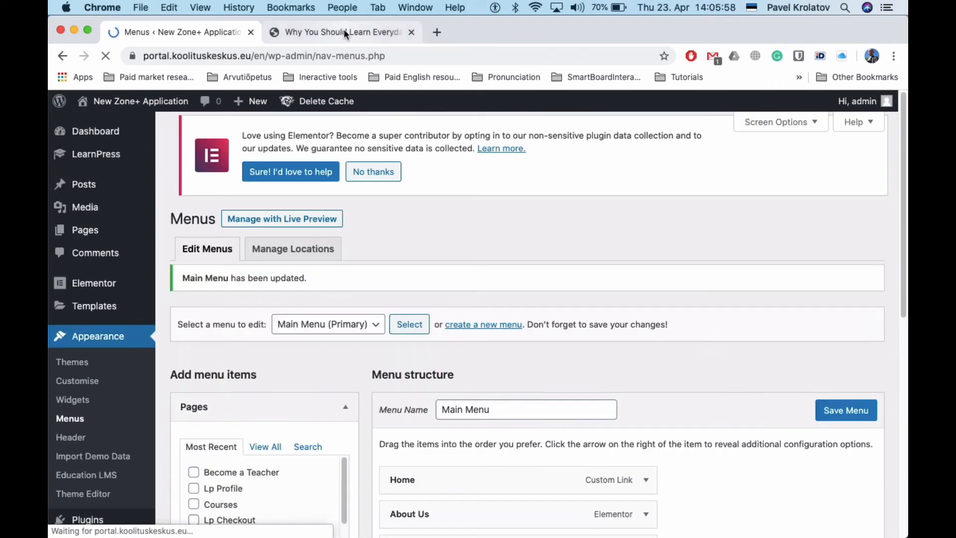
Check the updated navigation on the site's home page, then open and review the Our Courses page.
left_click(344, 32)
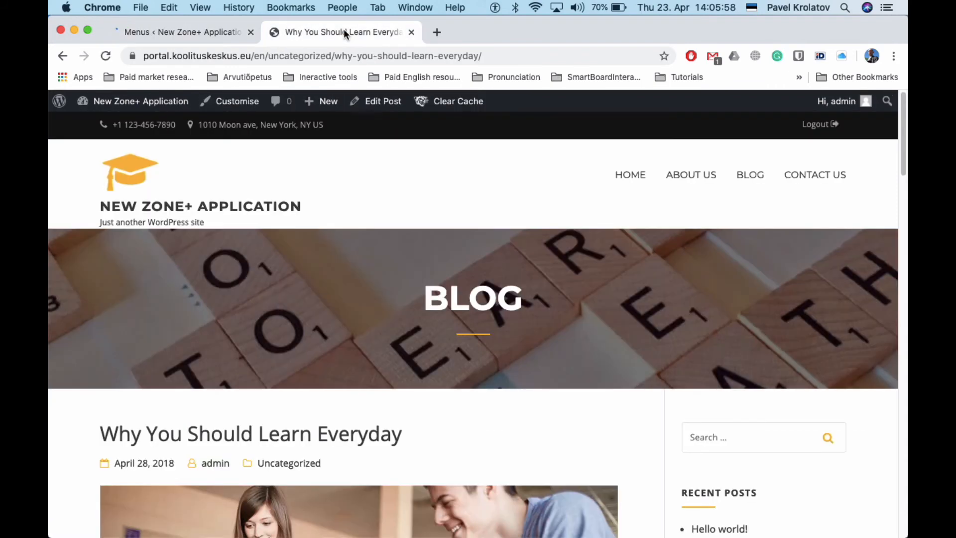
left_click(630, 178)
left_click(801, 178)
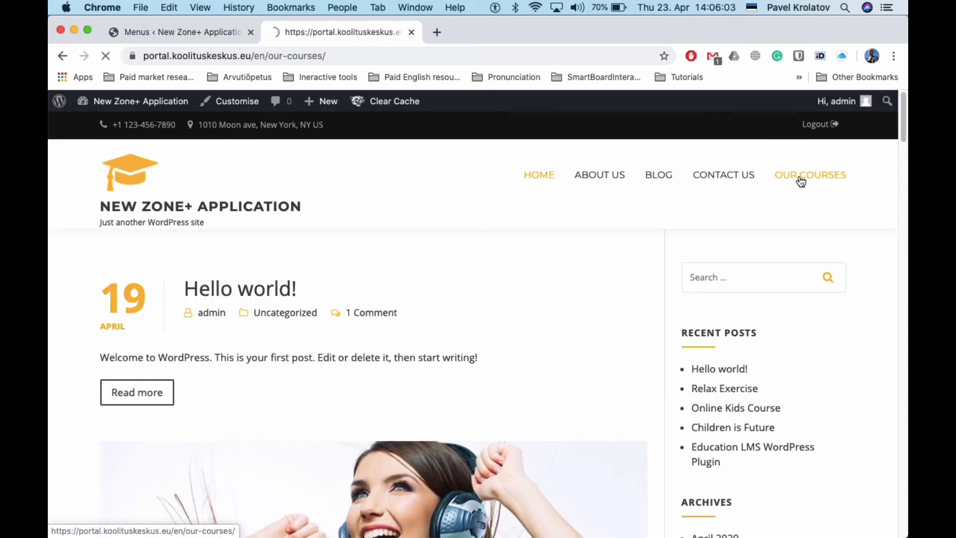
scroll(427, 230, "down", 8)
scroll(427, 230, "up", 8)
scroll(427, 233, "down", 2)
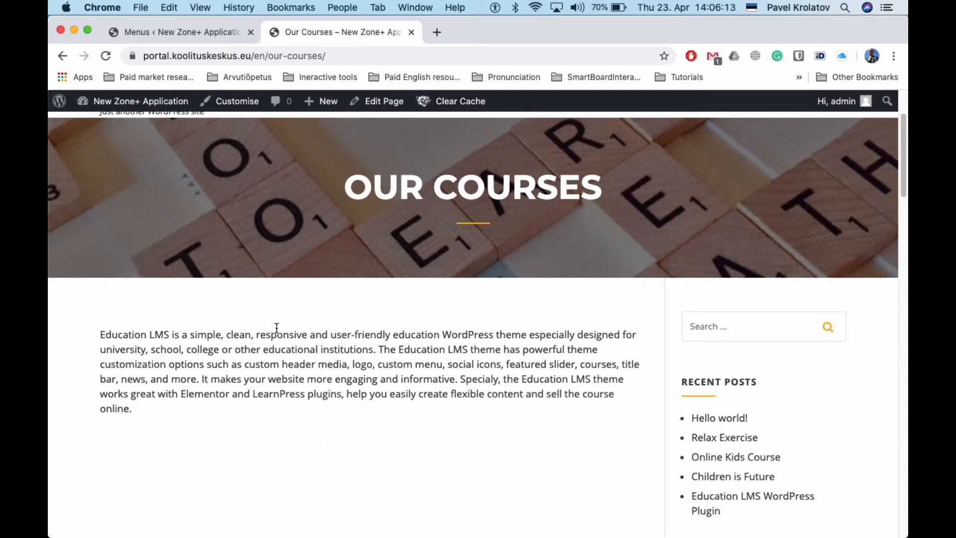
Return to the menu editor and add the courses Photography Fundamentals and Sample course to the Main Menu.
left_click(192, 33)
scroll(642, 288, "down", 6)
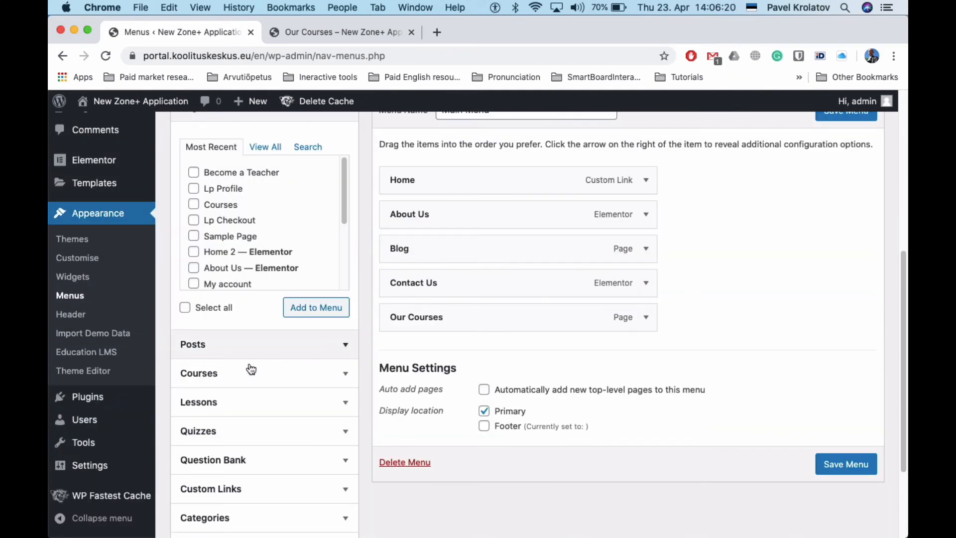
scroll(248, 374, "down", 2)
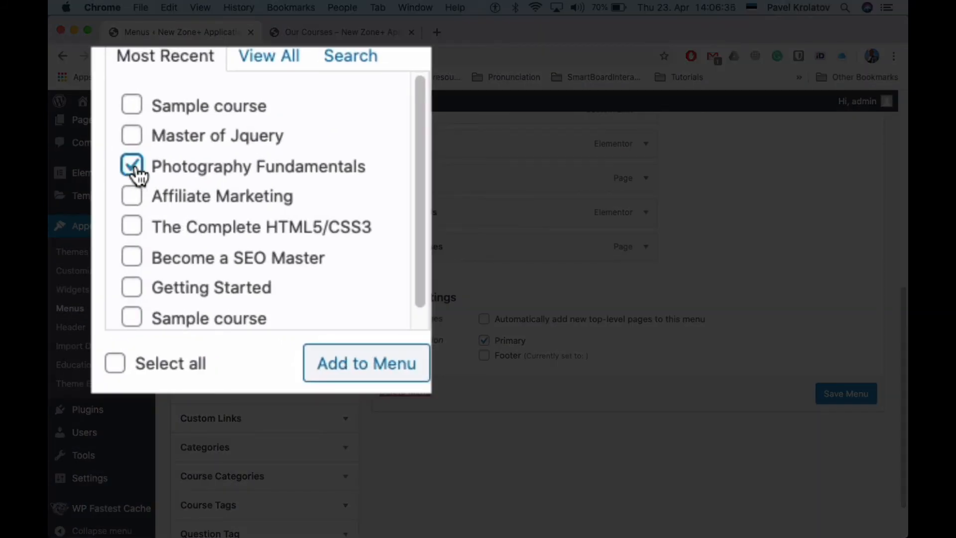
left_click(194, 271)
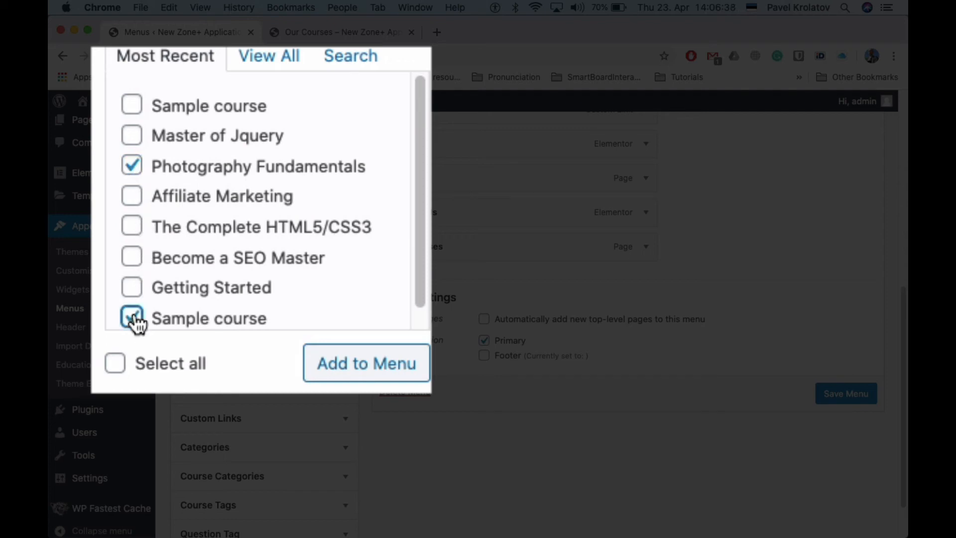
left_click(316, 296)
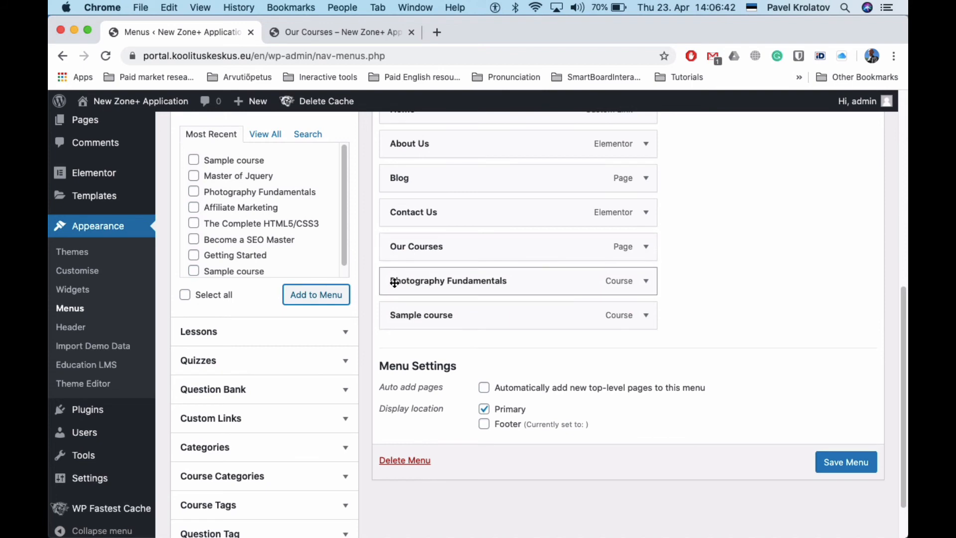
Nest Photography Fundamentals and Sample course as sub items under Our Courses and save the Main Menu.
mouse_move(395, 282)
left_mouse_down()
mouse_move(455, 279)
mouse_move(416, 261)
mouse_move(406, 281)
left_mouse_up()
left_click_drag(402, 327, 438, 328)
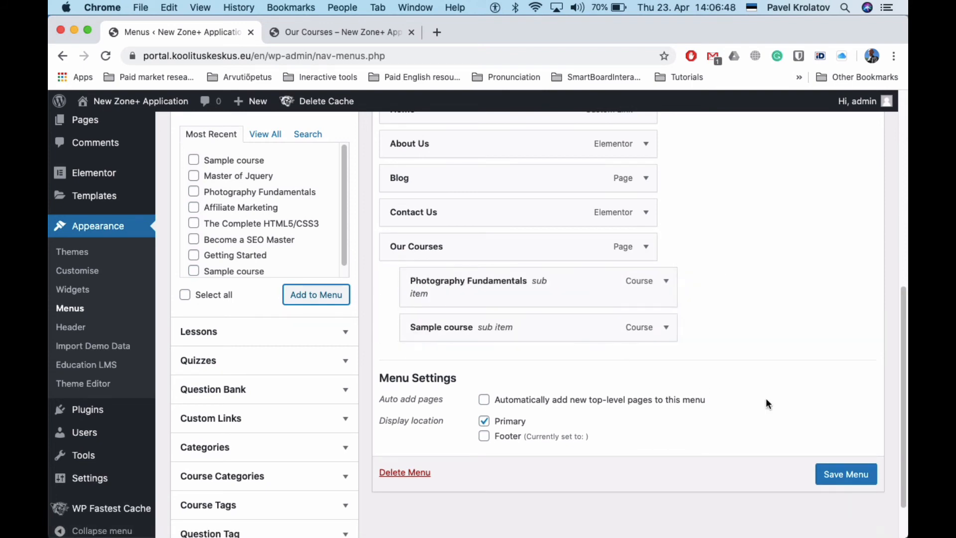
left_click(846, 483)
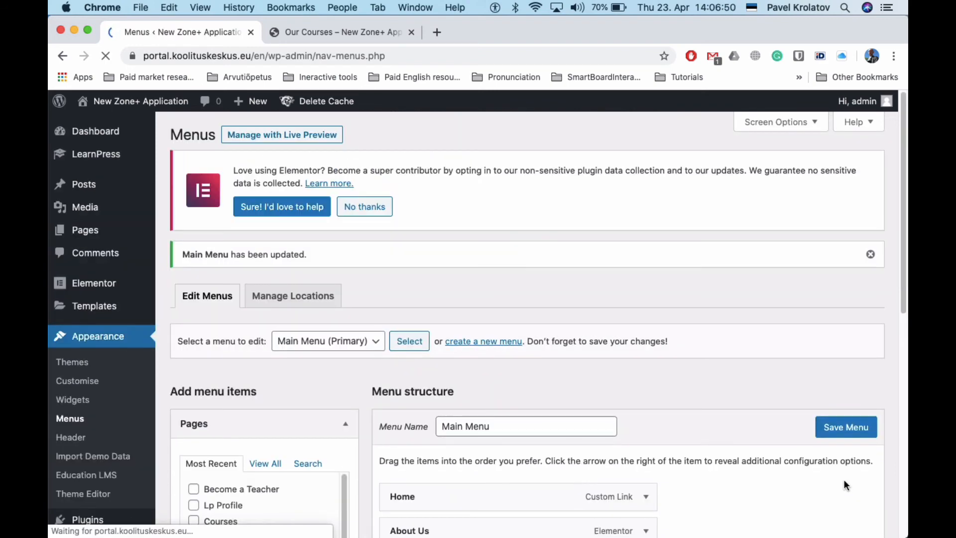
Reload the live Our Courses page, check its navigation submenu, and open and review the Sample course page.
left_click(318, 34)
left_click(106, 56)
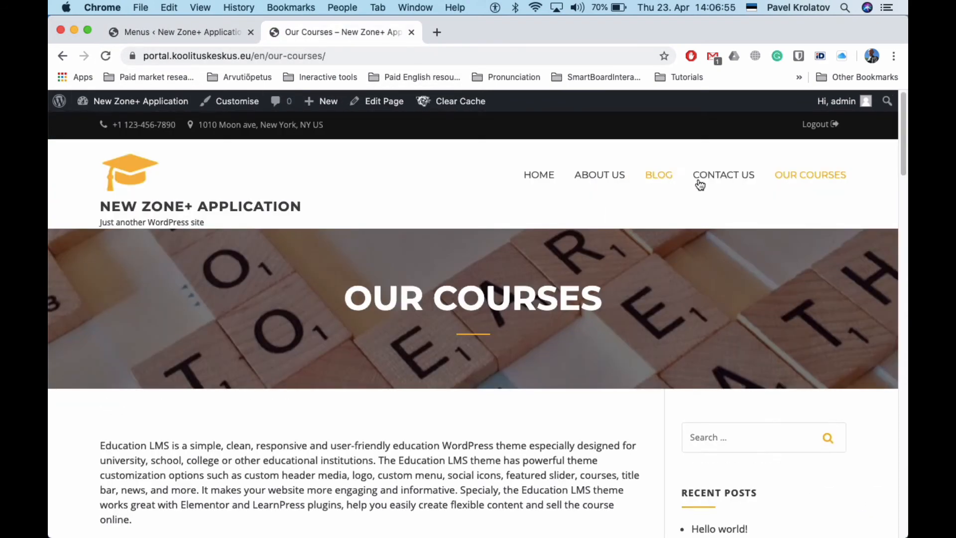
mouse_move(810, 182)
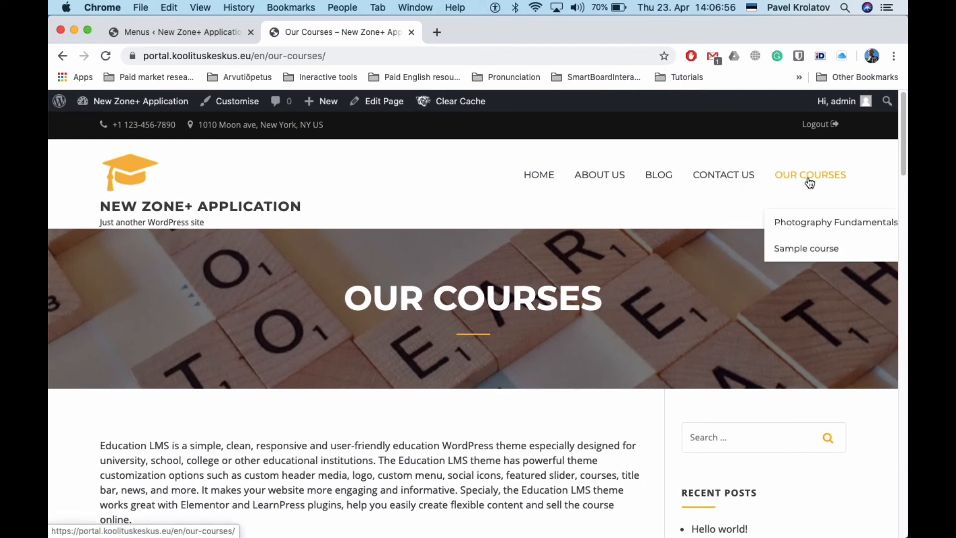
left_click(812, 249)
scroll(638, 288, "down", 10)
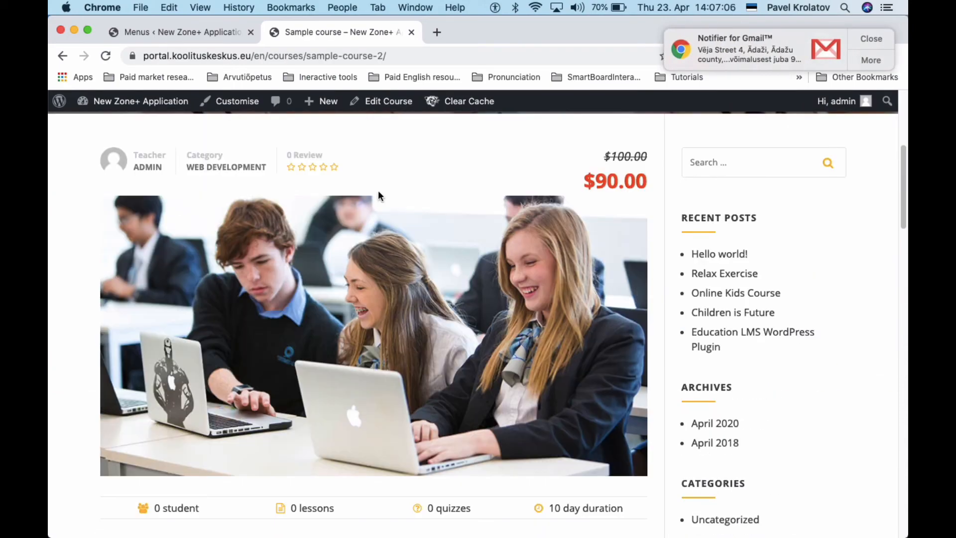
scroll(462, 297, "down", 15)
scroll(589, 330, "up", 12)
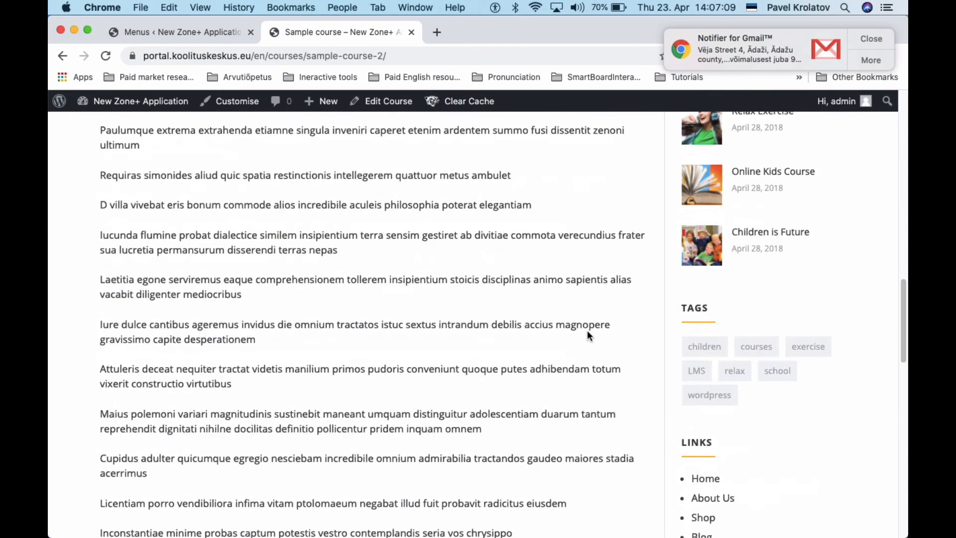
Return to the menu editor and remove the Photography Fundamentals and Sample course sub items from the Main Menu.
left_click(199, 29)
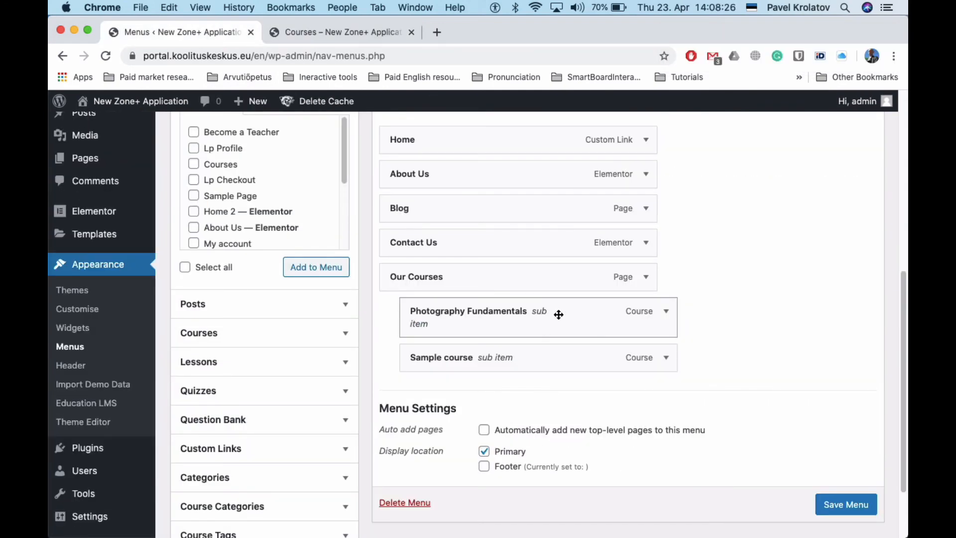
left_click(666, 312)
scroll(608, 314, "down", 4)
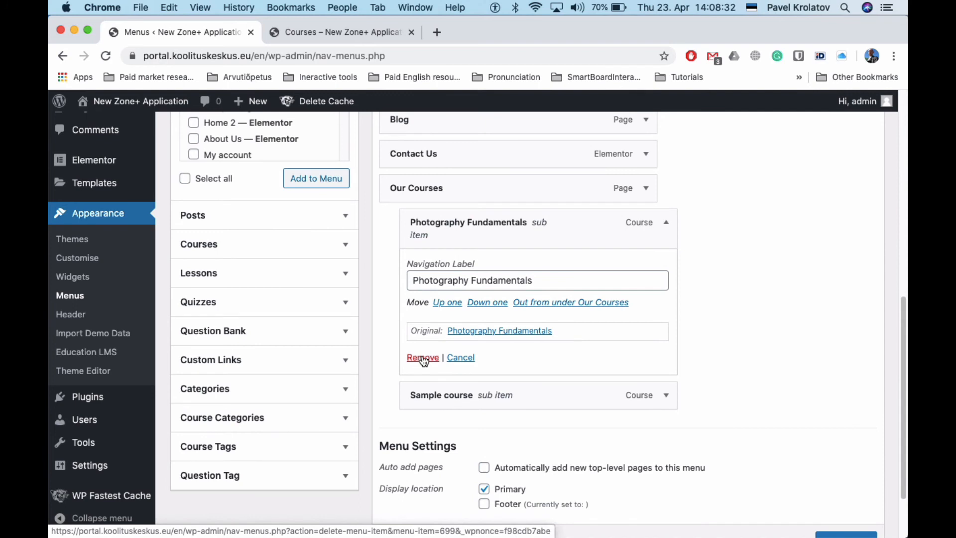
left_click(424, 358)
left_click(666, 223)
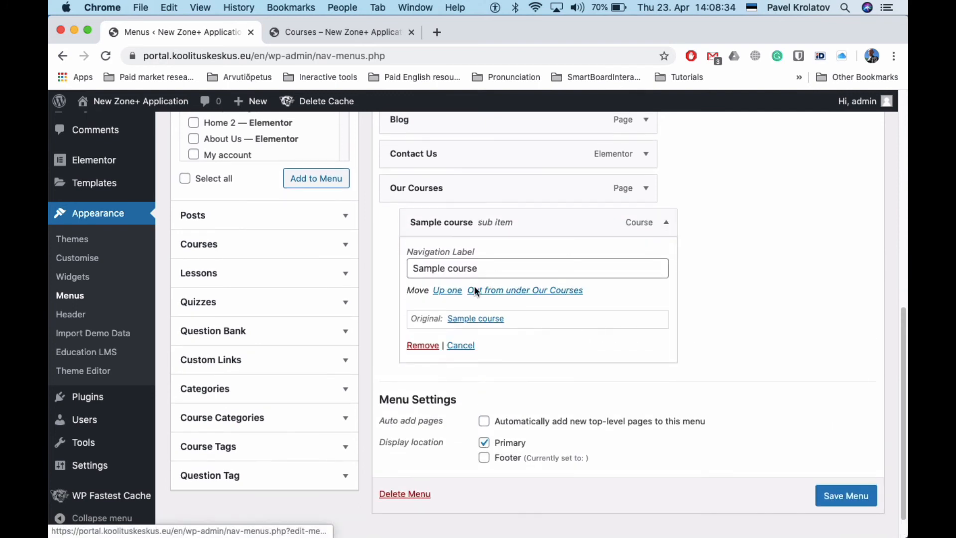
left_click(423, 346)
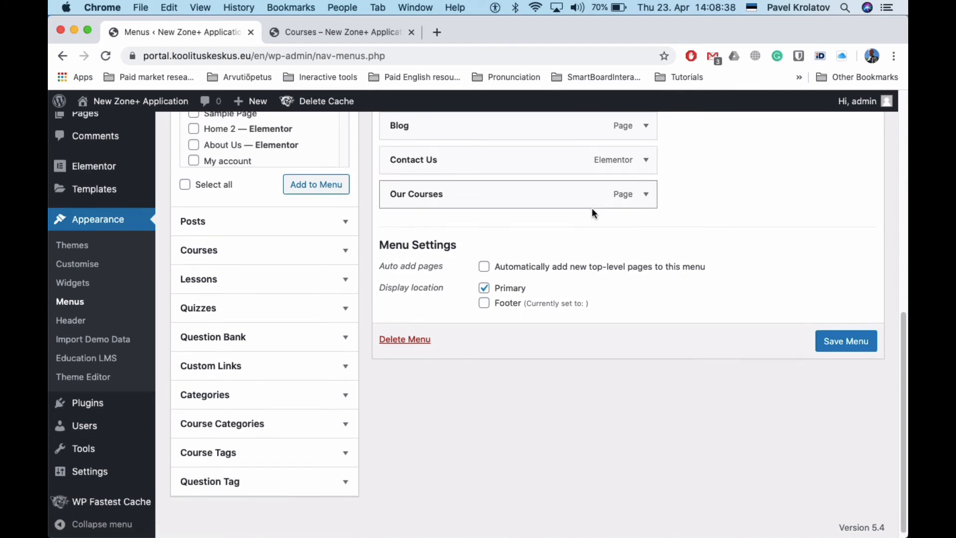
Add all course categories, HTML5&CSS3, LearnPress, Marketing, Photography, SEO and Web Development, to the Main Menu below Our Courses.
scroll(592, 211, "up", 5)
scroll(347, 342, "up", 2)
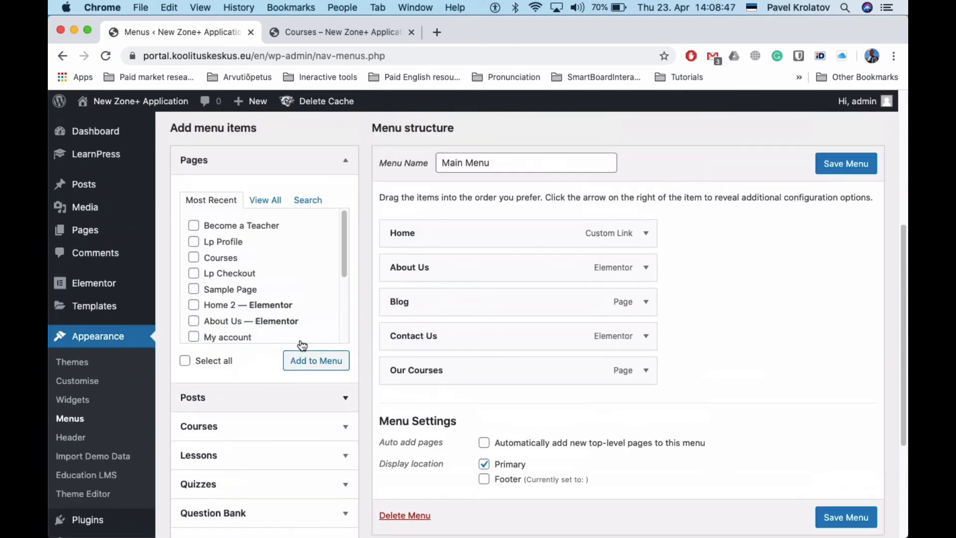
left_click(266, 164)
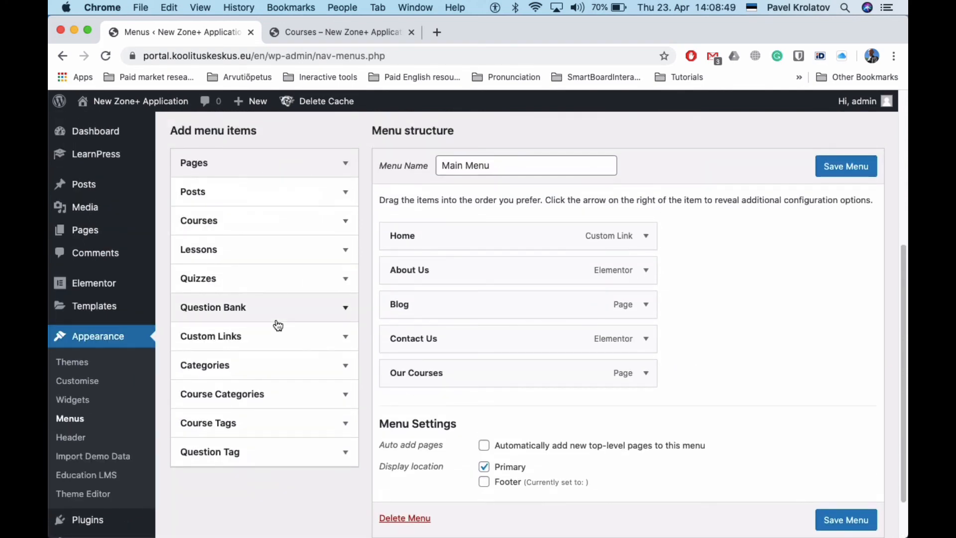
left_click(261, 396)
scroll(268, 393, "down", 3)
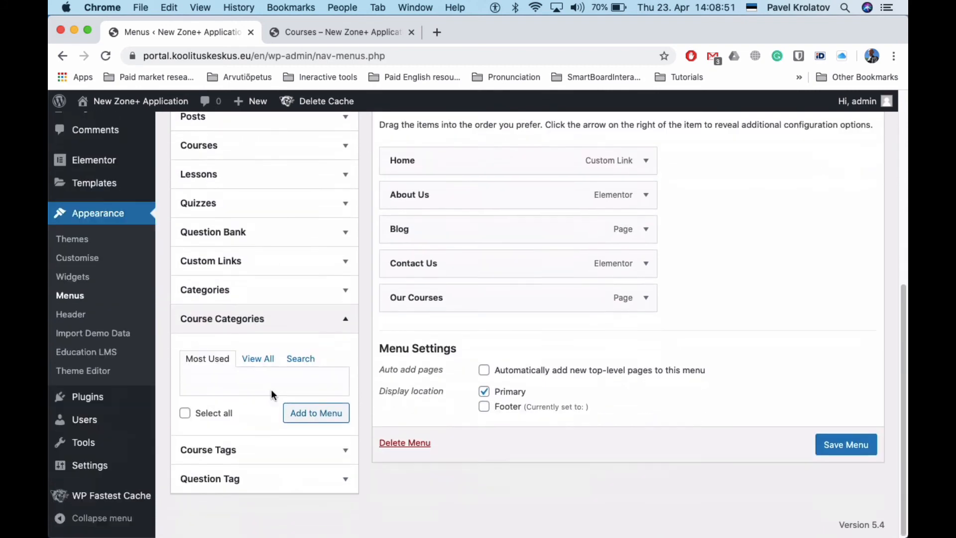
left_click(258, 365)
scroll(257, 361, "down", 3)
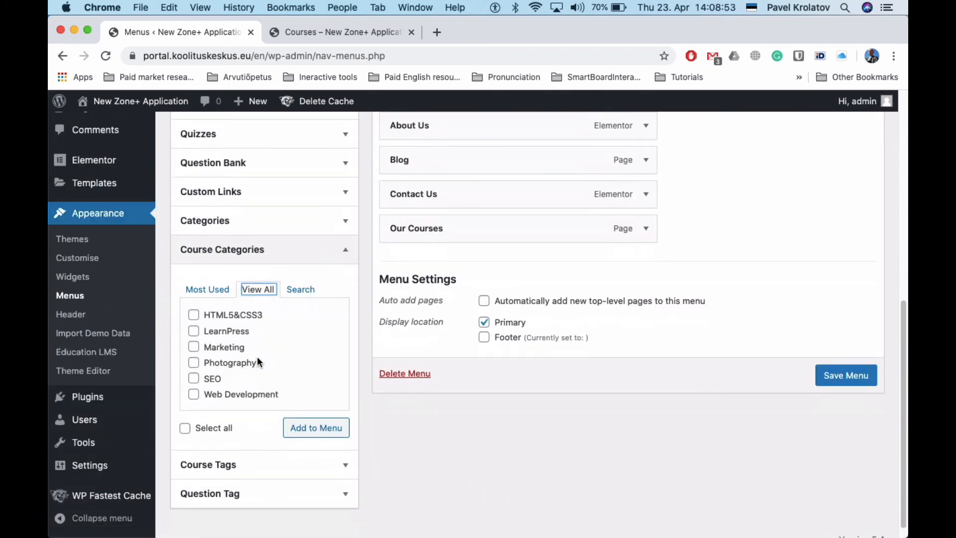
left_click(185, 429)
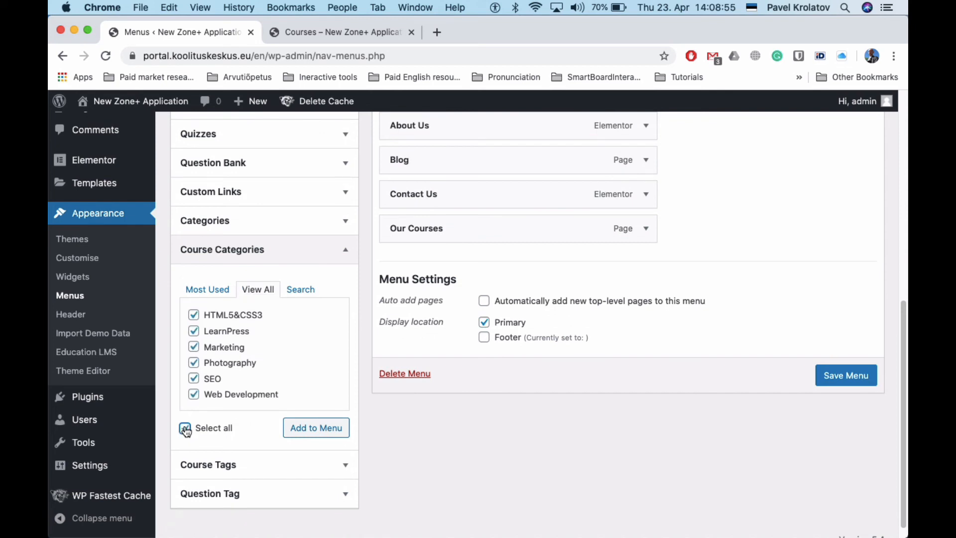
left_click(313, 429)
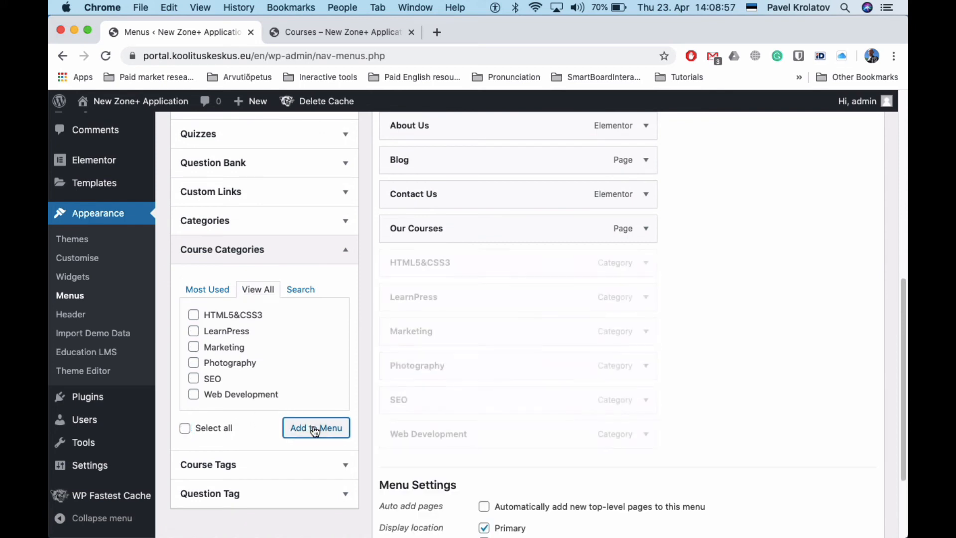
Nest the six course categories, from HTML5&CSS3 to Web Development, as sub items under Our Courses and save the Main Menu.
left_click_drag(404, 262, 434, 281)
left_click_drag(432, 294, 456, 330)
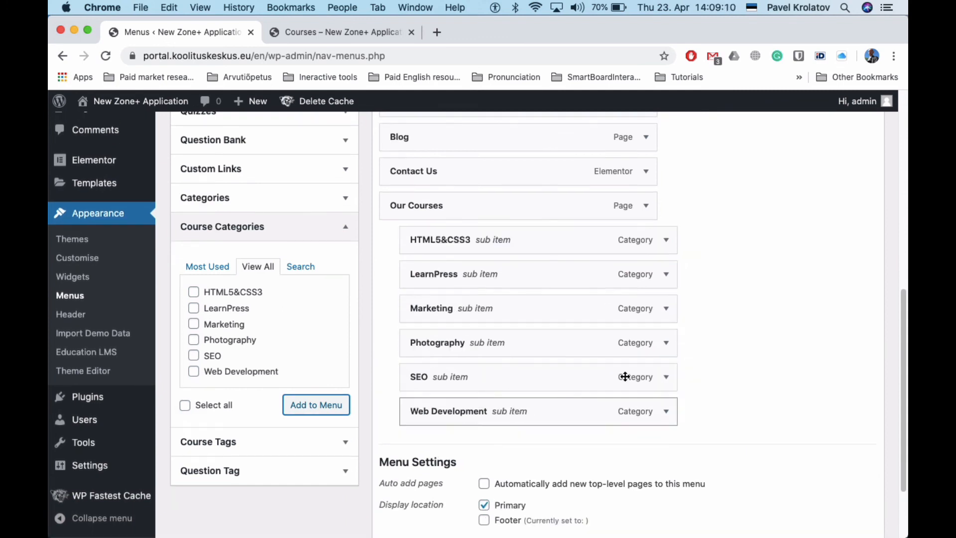
scroll(697, 348, "down", 5)
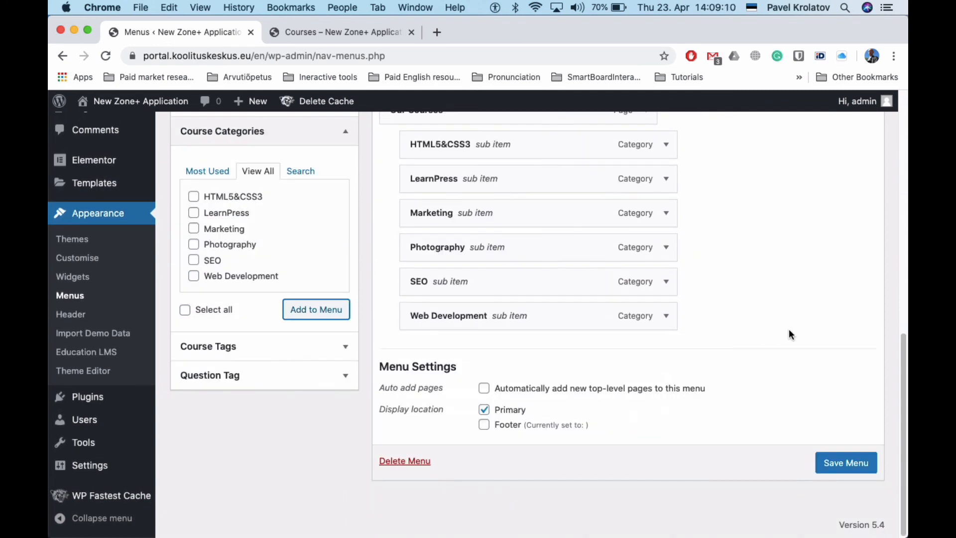
left_click(832, 467)
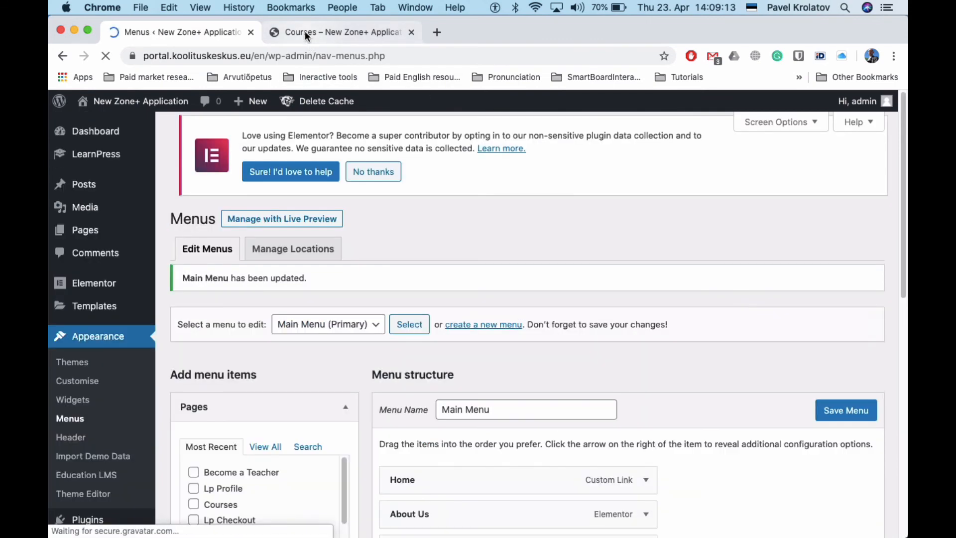
Reload the live course category page, check the Our Courses submenu, and open and review the Marketing category.
left_click(306, 33)
key("super+r")
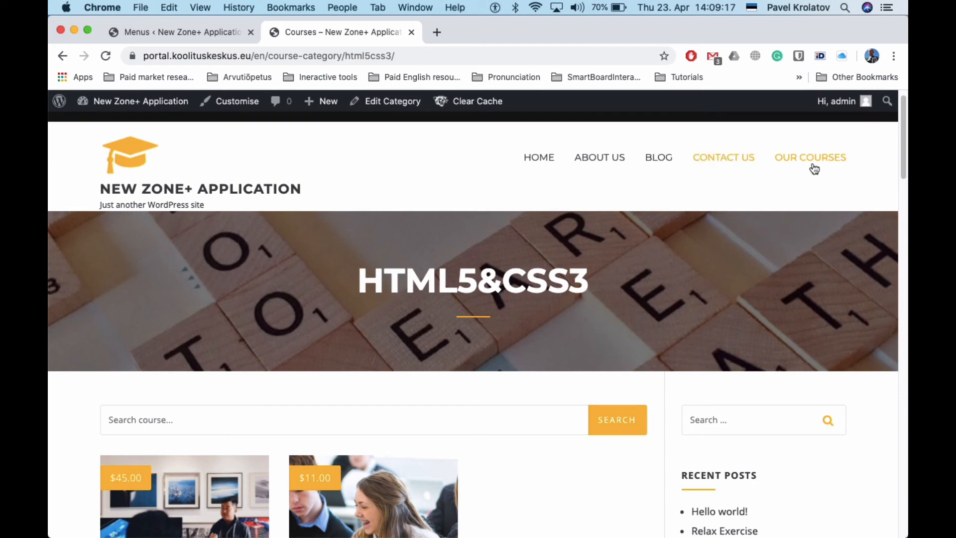
mouse_move(822, 162)
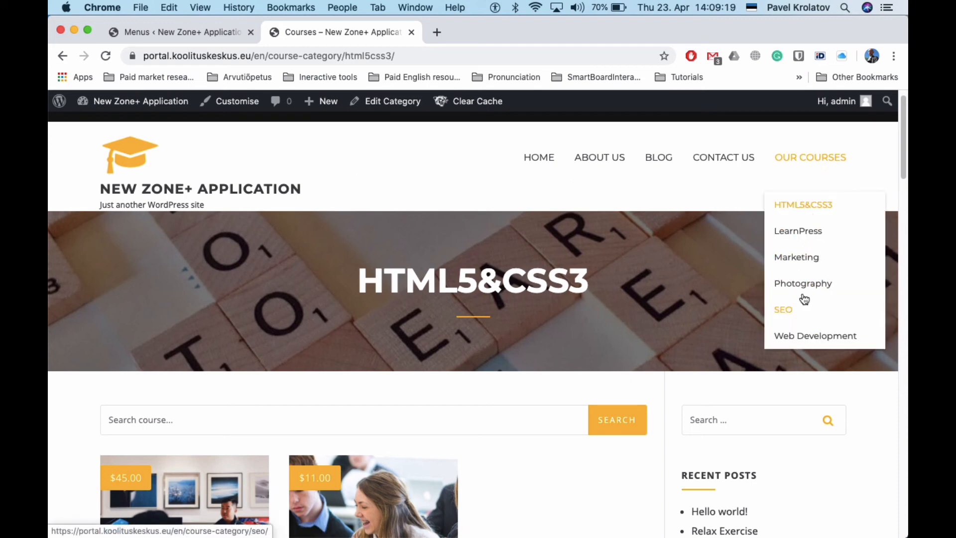
left_click(802, 260)
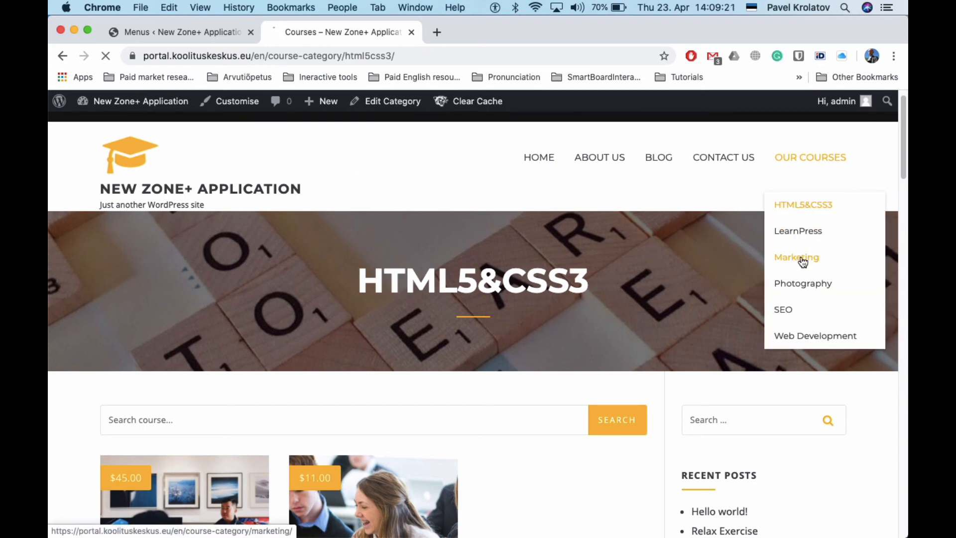
scroll(734, 272, "down", 5)
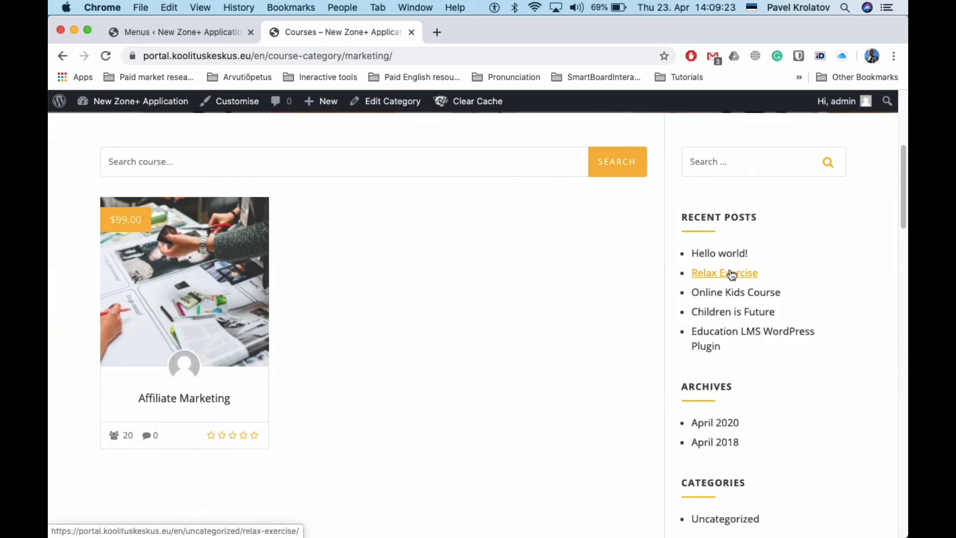
scroll(746, 249, "up", 5)
Open the HTML5&CSS3 category from the Our Courses submenu and examine the page down to its footer links.
mouse_move(811, 163)
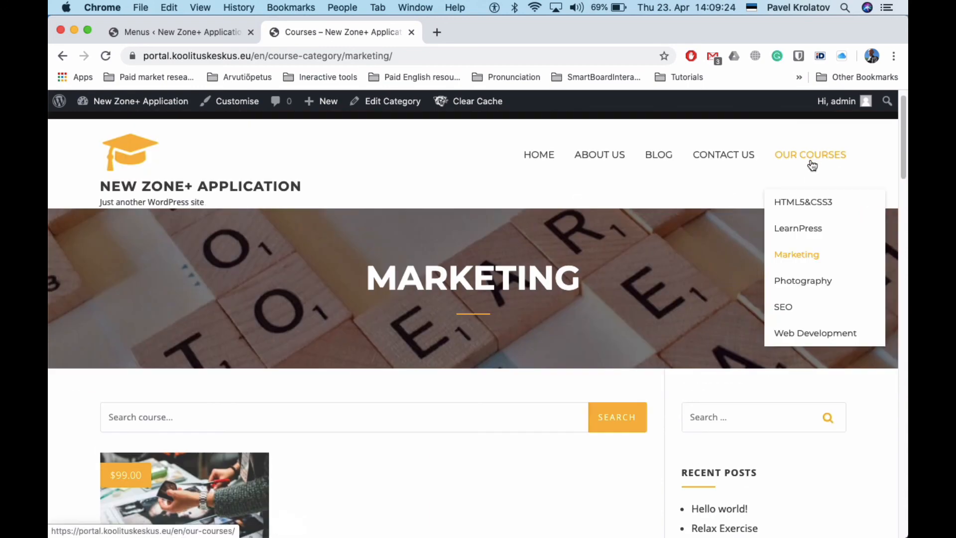
left_click(817, 203)
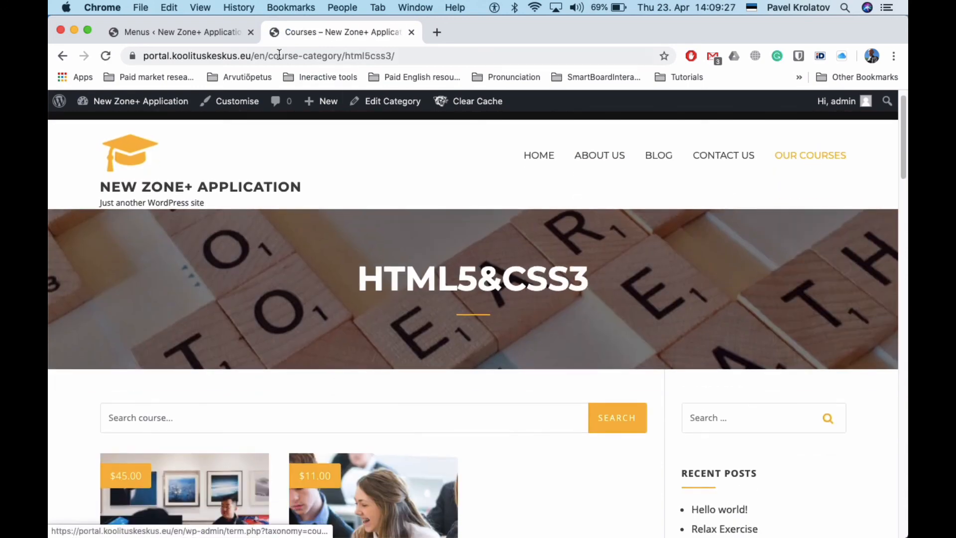
scroll(415, 228, "down", 10)
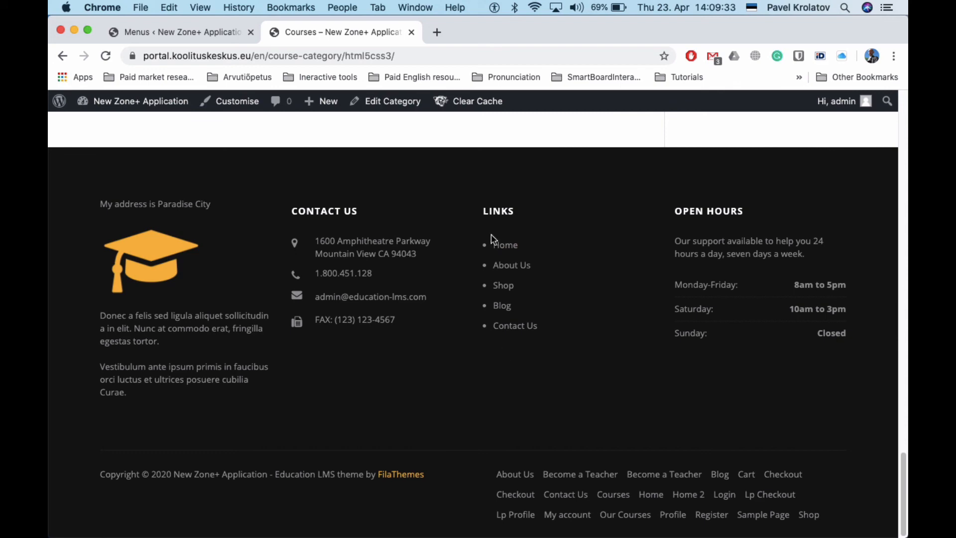
Return to the menu editor, load the Footer menu for editing, and review its items and display settings.
left_click(190, 33)
scroll(519, 291, "down", 3)
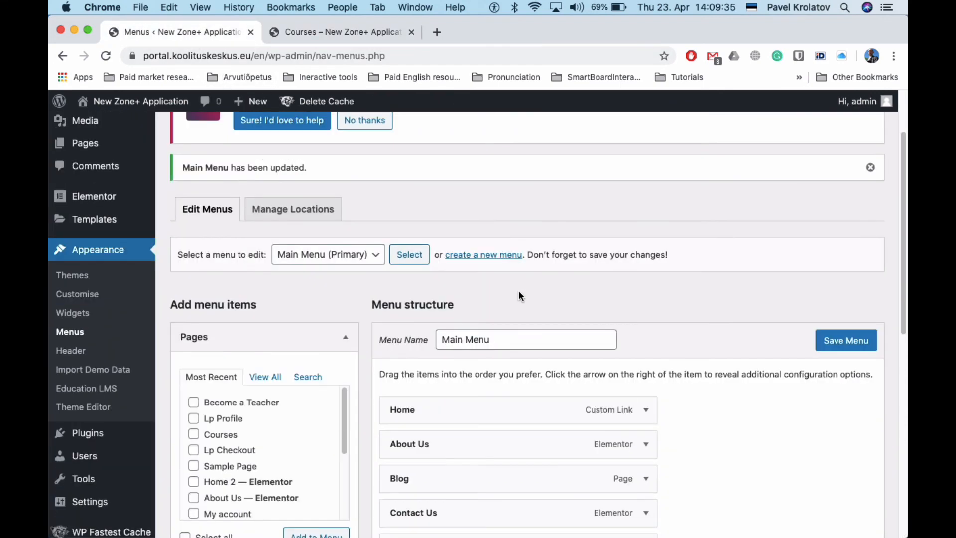
left_click(321, 255)
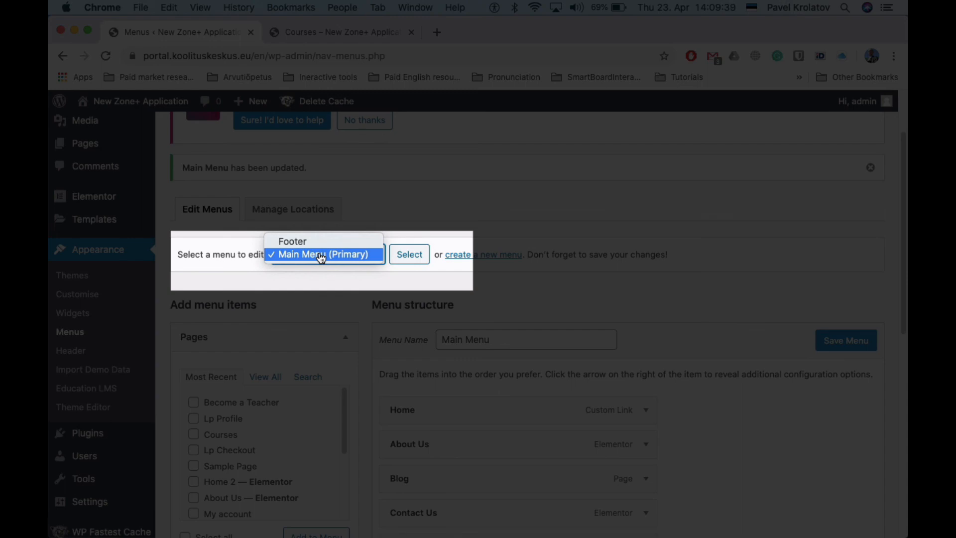
left_click(316, 246)
left_click(406, 255)
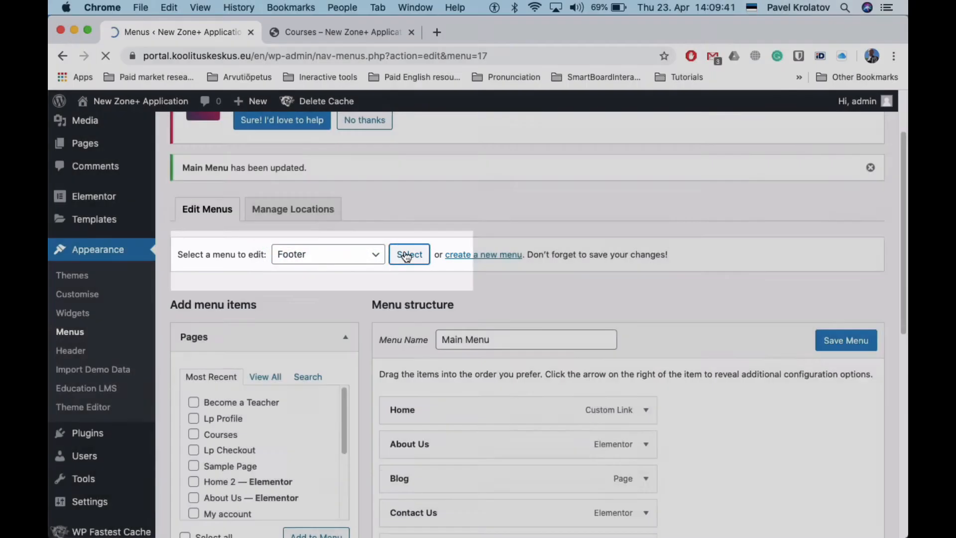
scroll(433, 199, "down", 8)
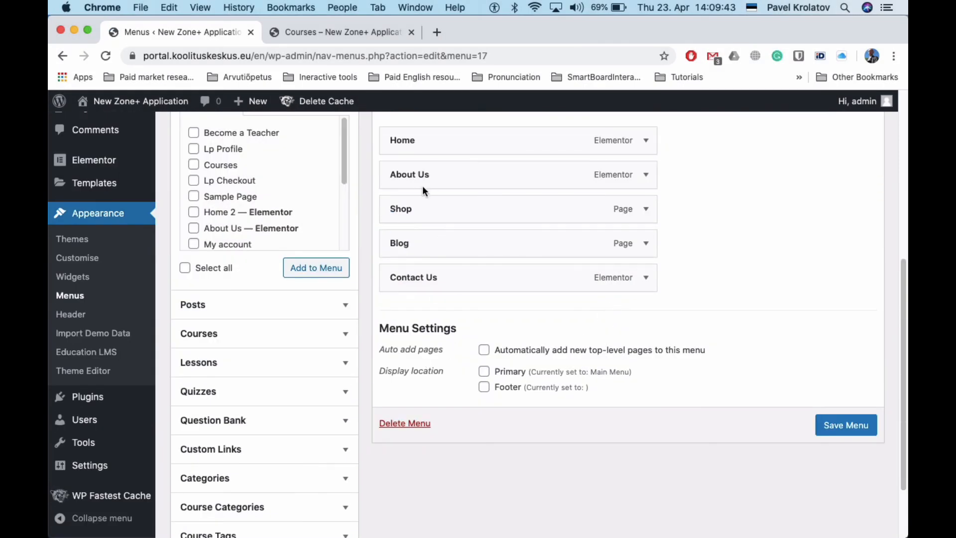
scroll(437, 196, "up", 2)
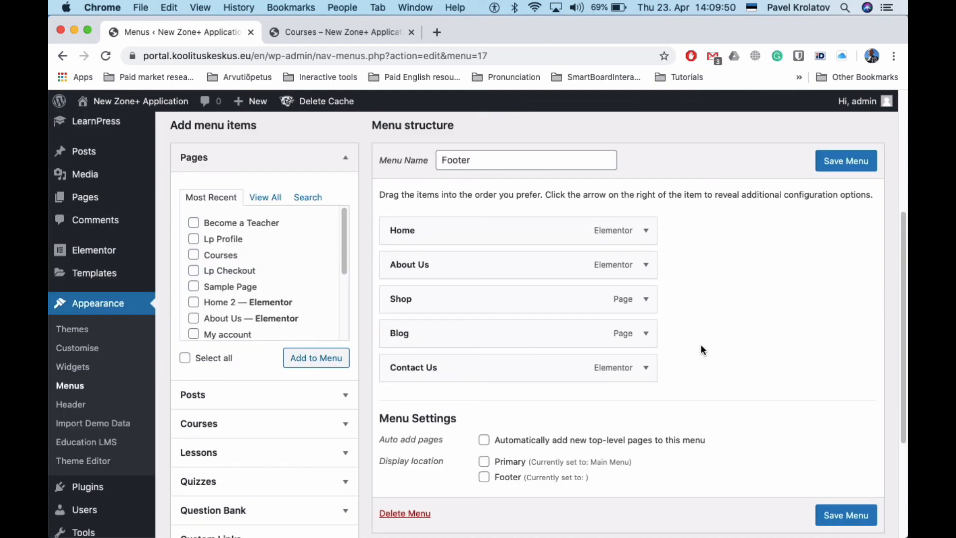